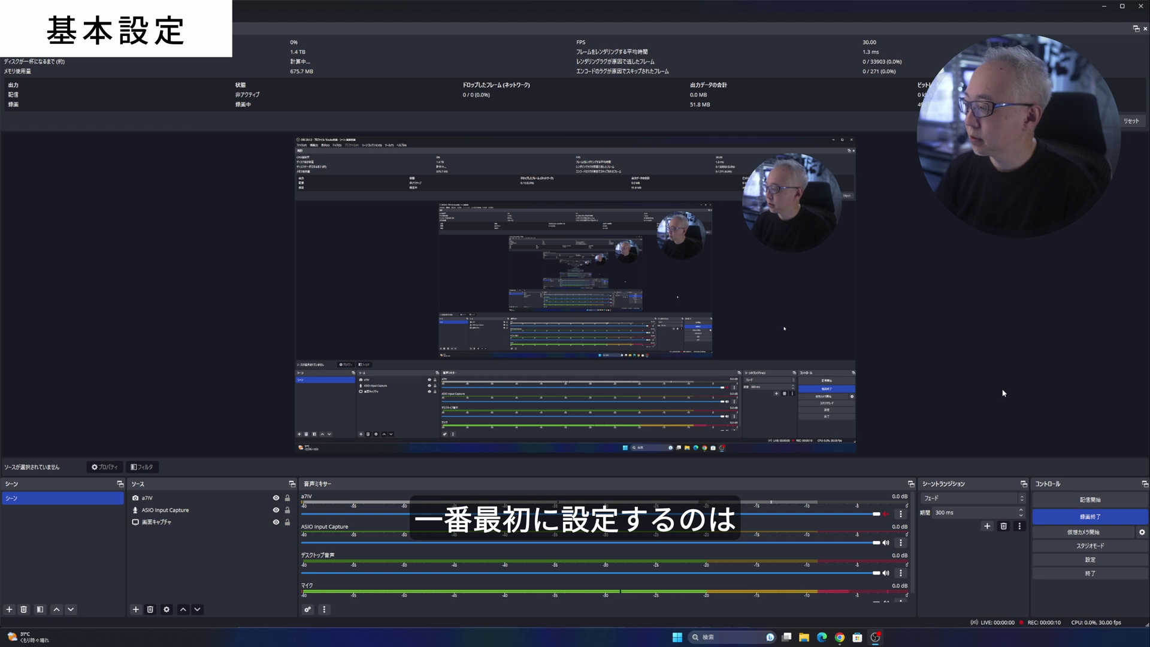
- Check the device choices for the microphone audio in the audio settings and close the settings
{"action": "left_click", "coordinate": [1087, 562]}
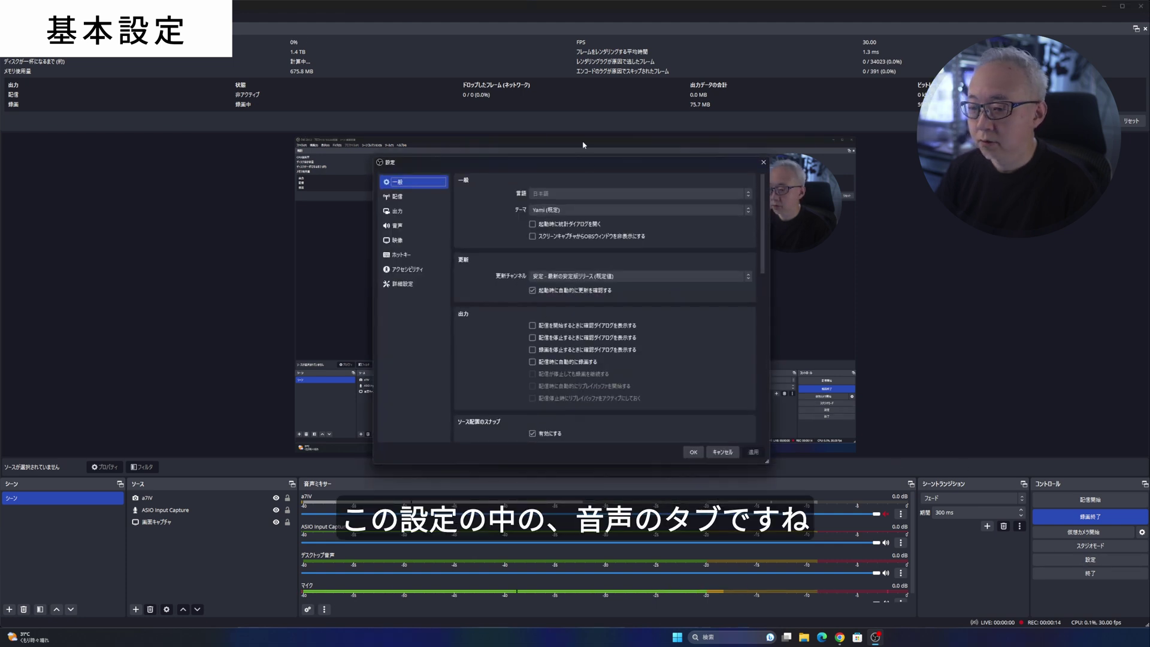
{"action": "left_click", "coordinate": [410, 226]}
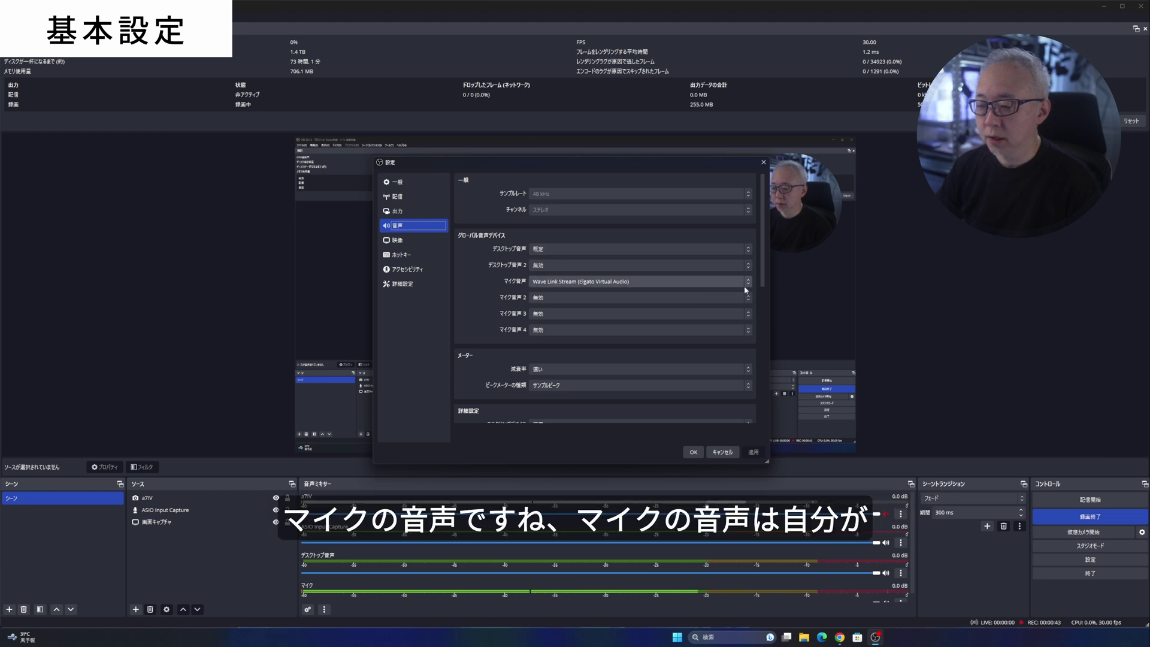
{"action": "left_click", "coordinate": [710, 297]}
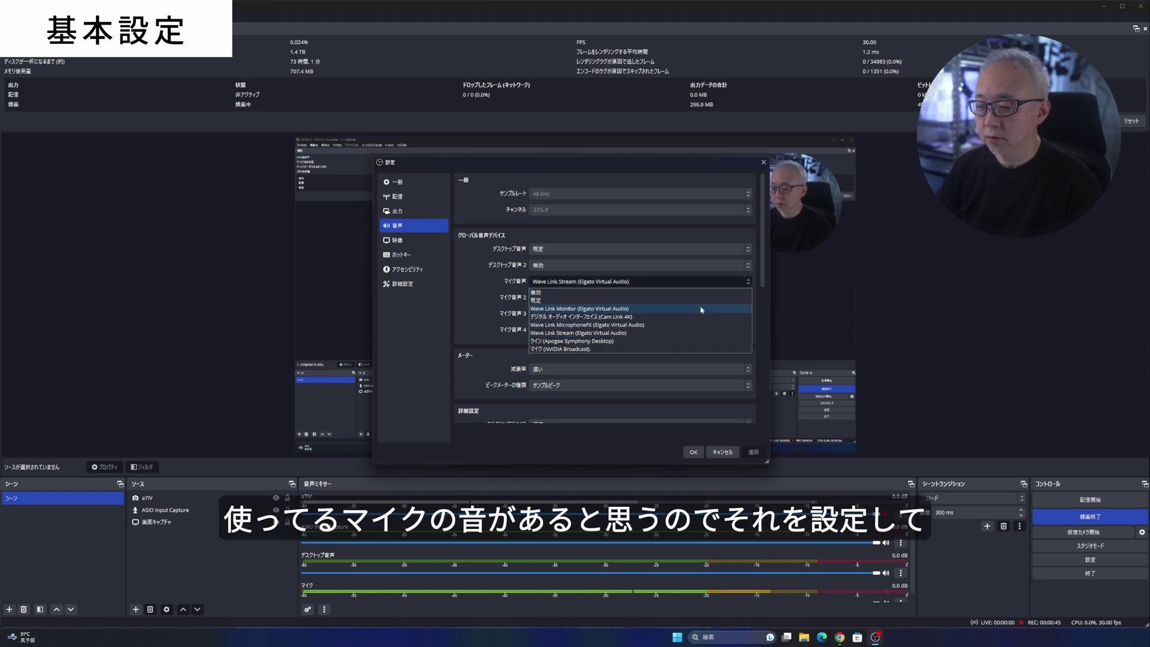
{"action": "left_click", "coordinate": [599, 292]}
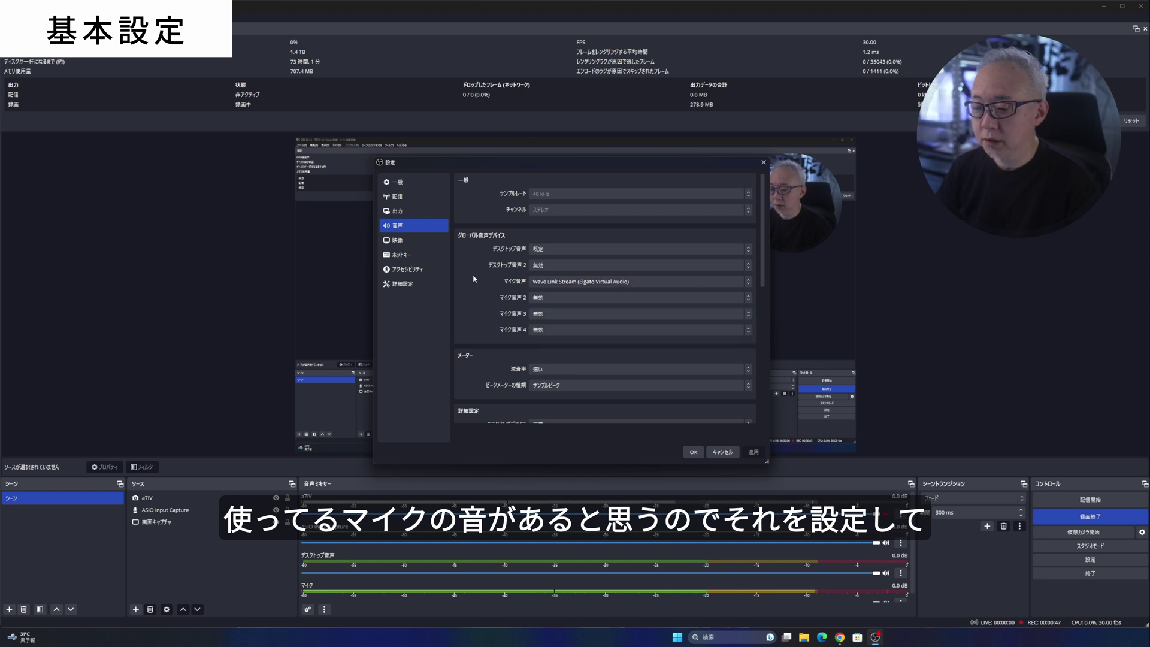
{"action": "left_click", "coordinate": [694, 453]}
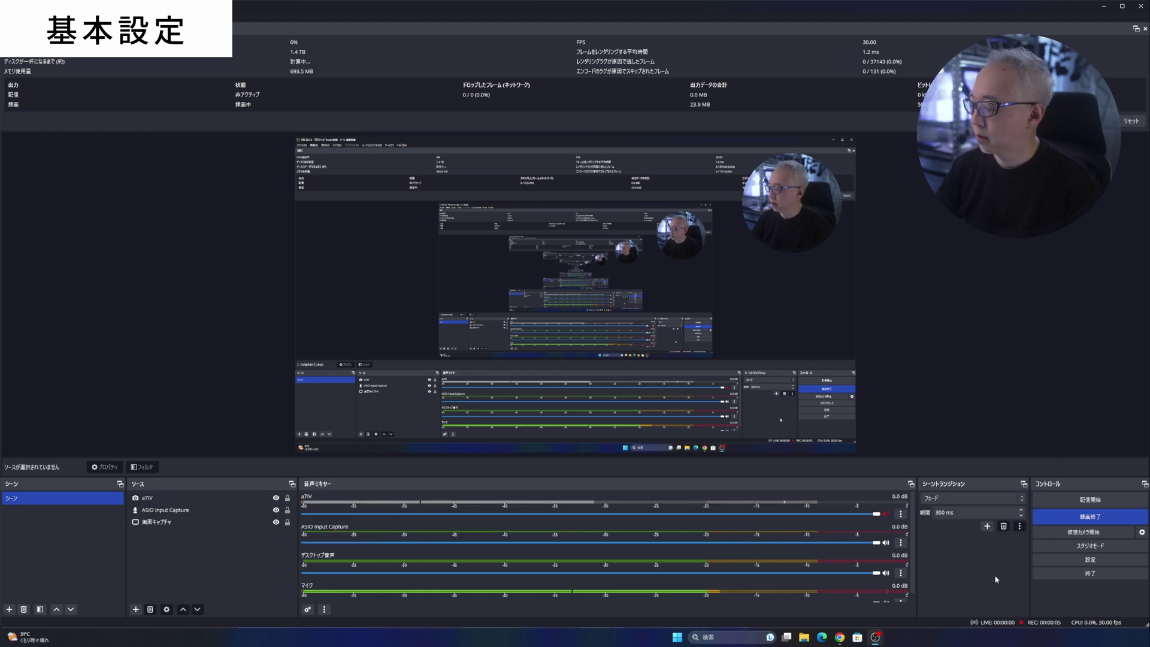
- Open the audio section of the output settings
{"action": "left_click", "coordinate": [1062, 561]}
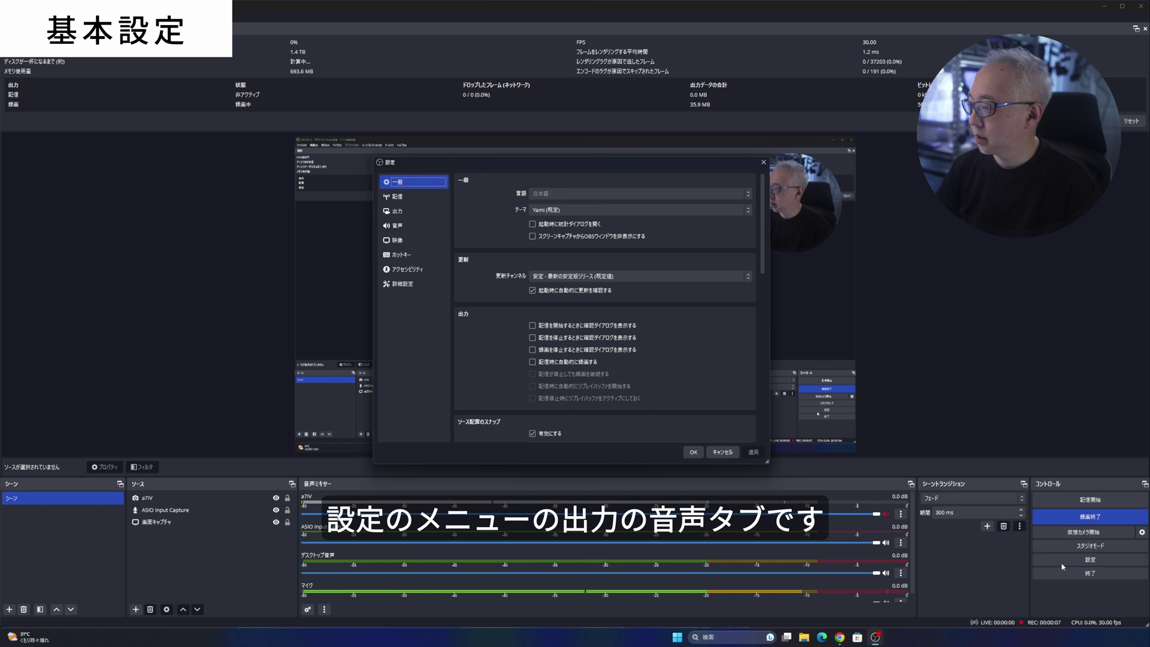
{"action": "left_click", "coordinate": [416, 213]}
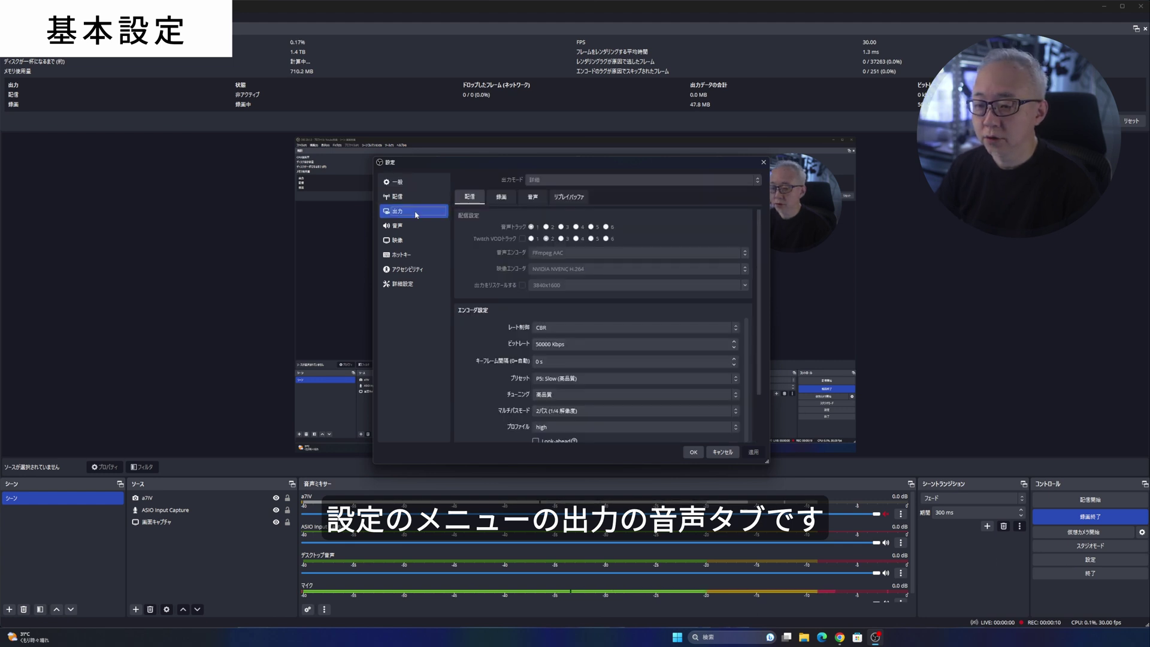
{"action": "left_click", "coordinate": [529, 199]}
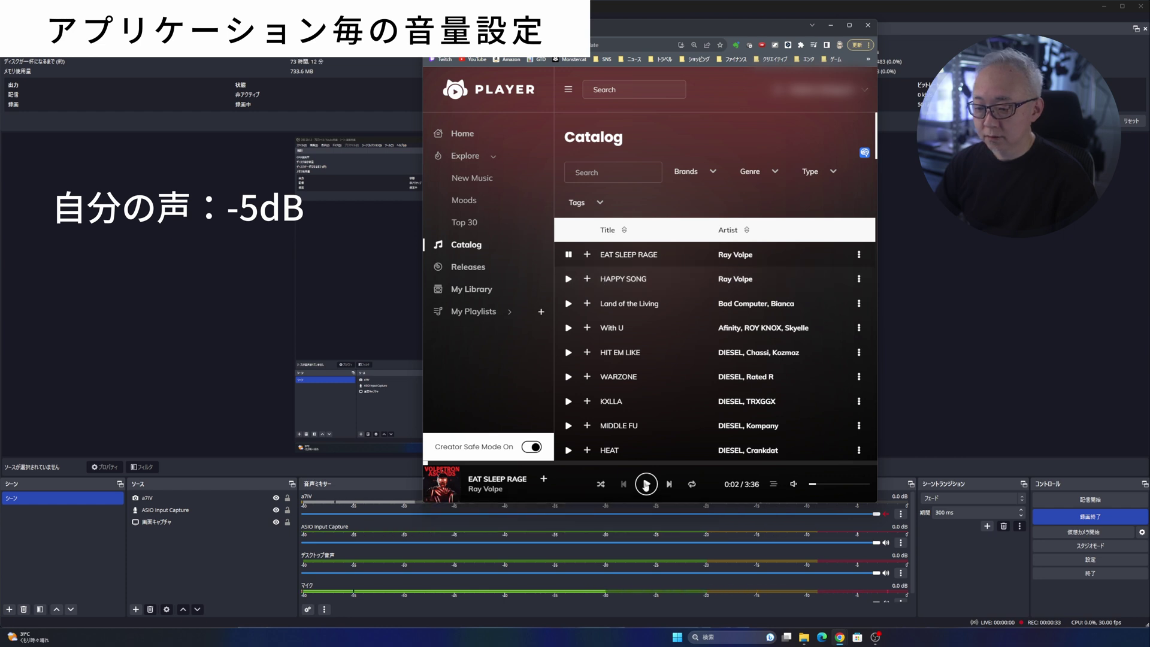
- Play EAT SLEEP RAGE in the Monstercat web player, raising the player's volume slightly and lowering it again
{"action": "left_click", "coordinate": [645, 484]}
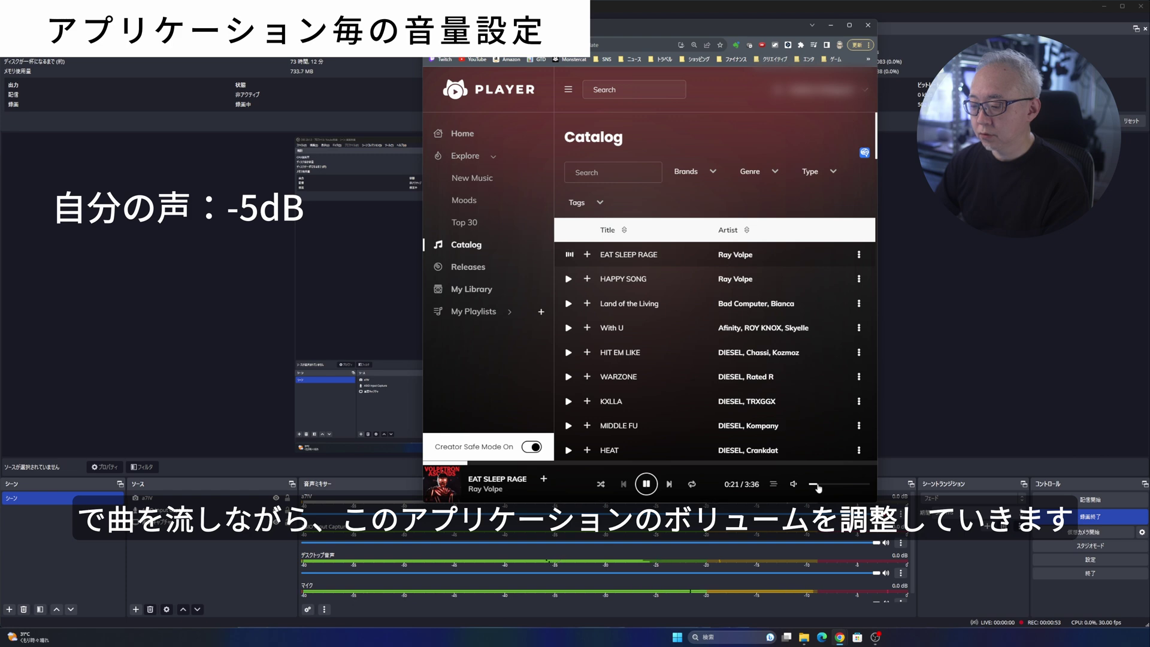
{"action": "left_click_drag", "start_coordinate": [818, 488], "coordinate": [825, 488]}
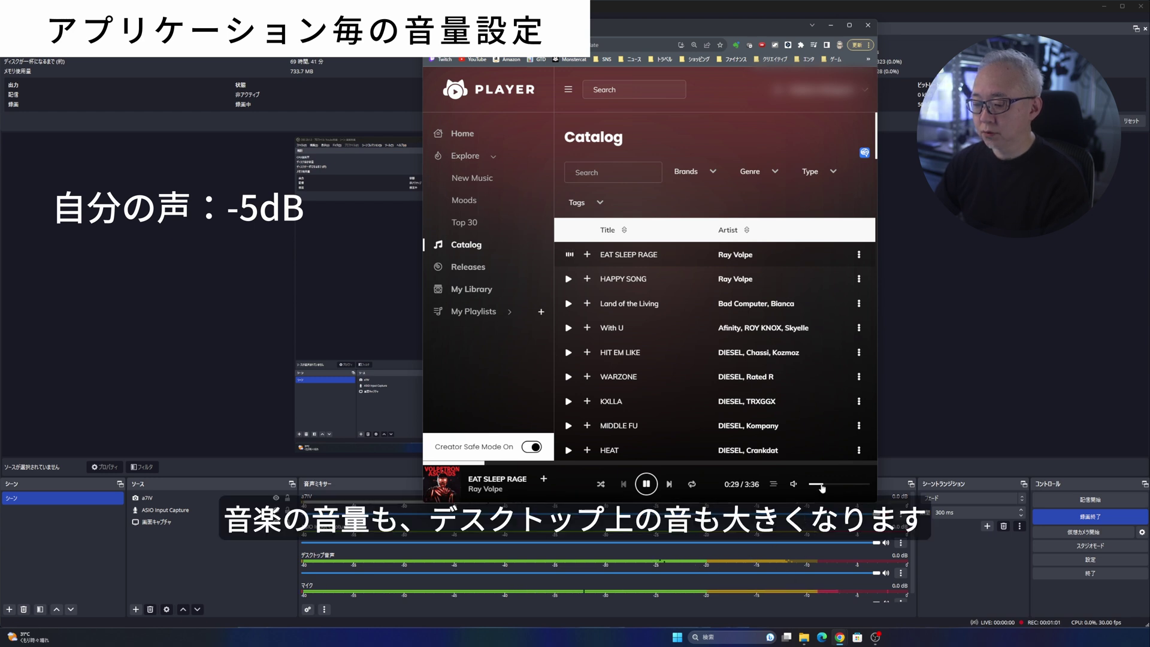
{"action": "left_click_drag", "start_coordinate": [822, 488], "coordinate": [817, 488]}
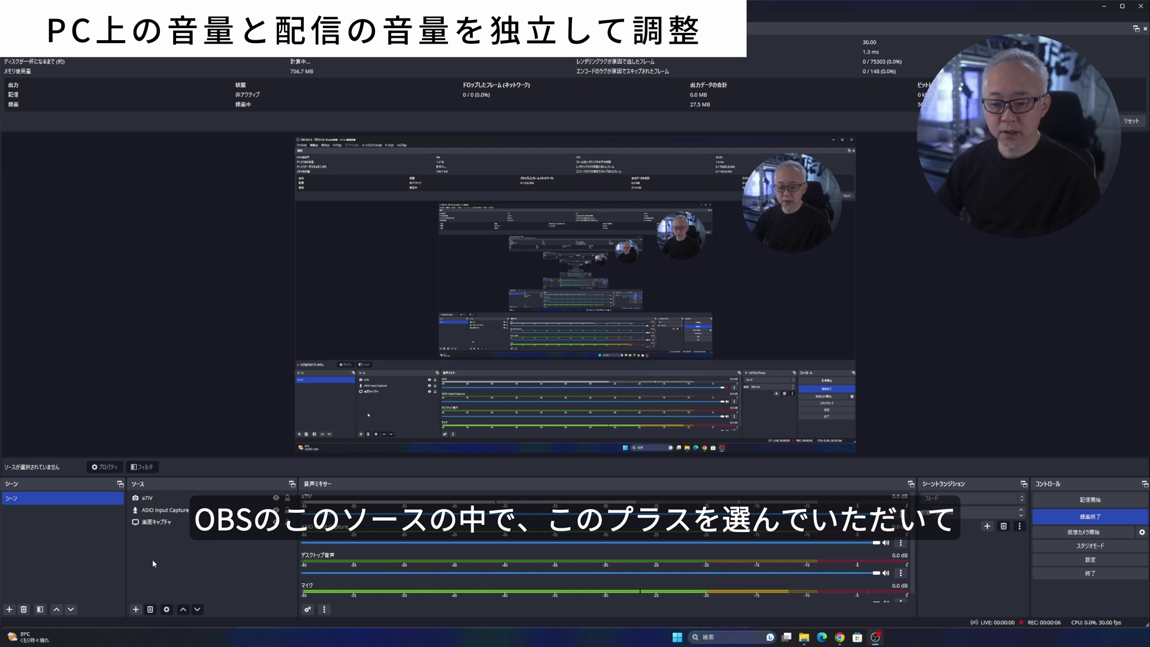
- Add an application audio capture (beta) source that captures the window "[chrome.exe]: Monstercat Player - Top 30 - Google Chrome"
{"action": "left_click", "coordinate": [136, 609]}
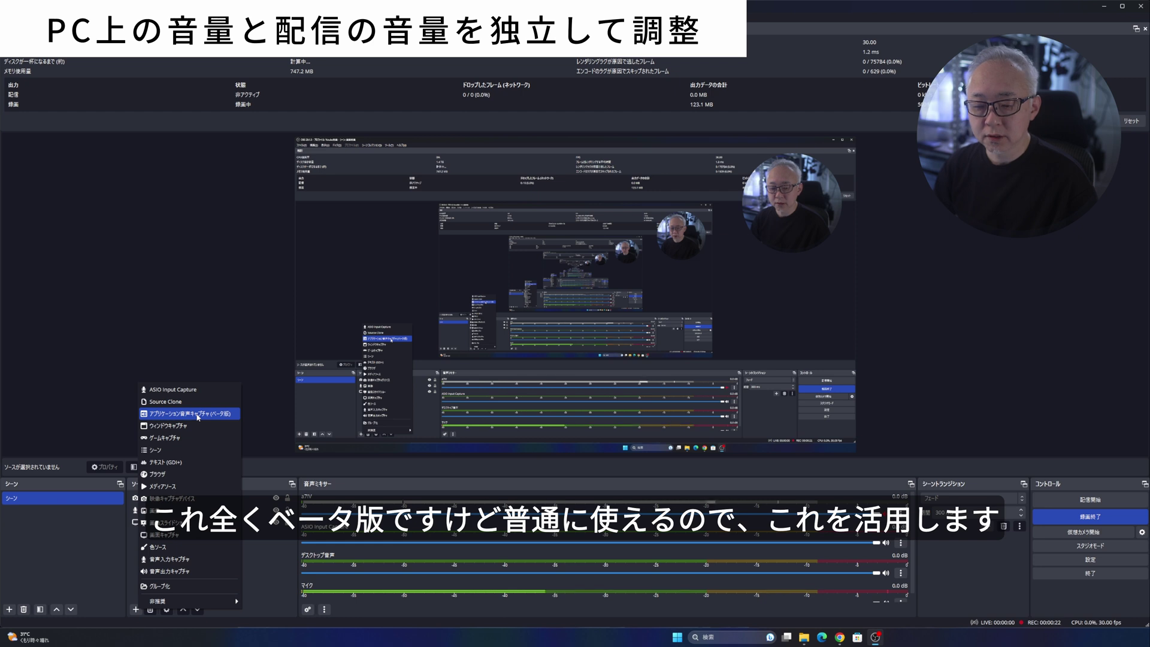
{"action": "left_click", "coordinate": [198, 413]}
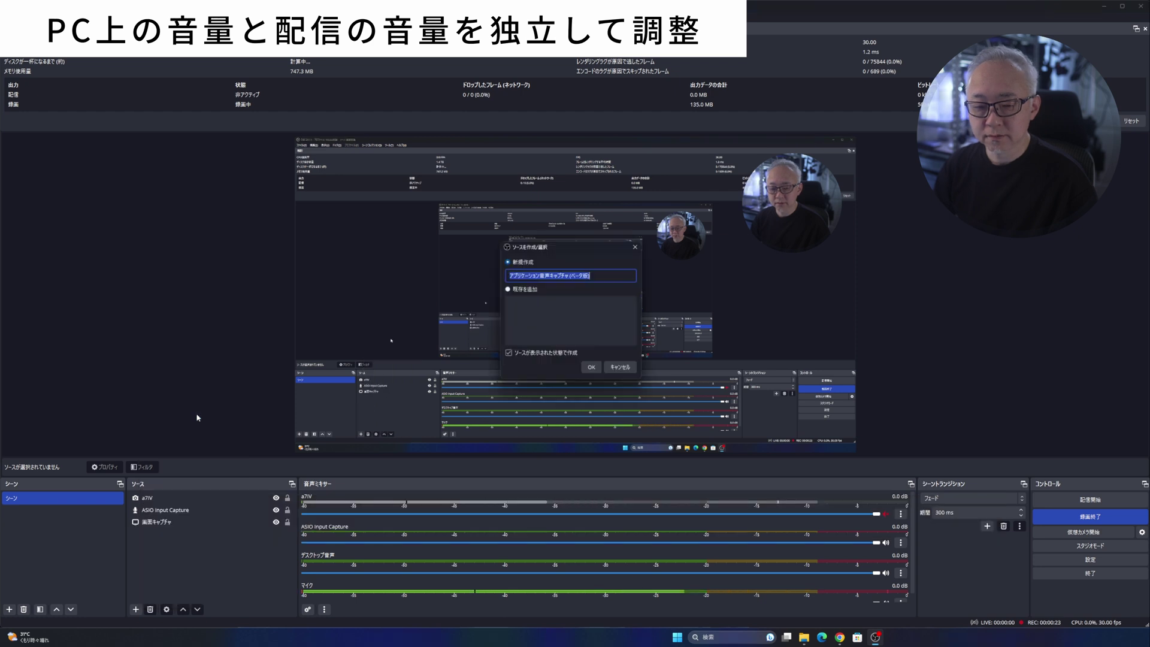
{"action": "left_click", "coordinate": [592, 369]}
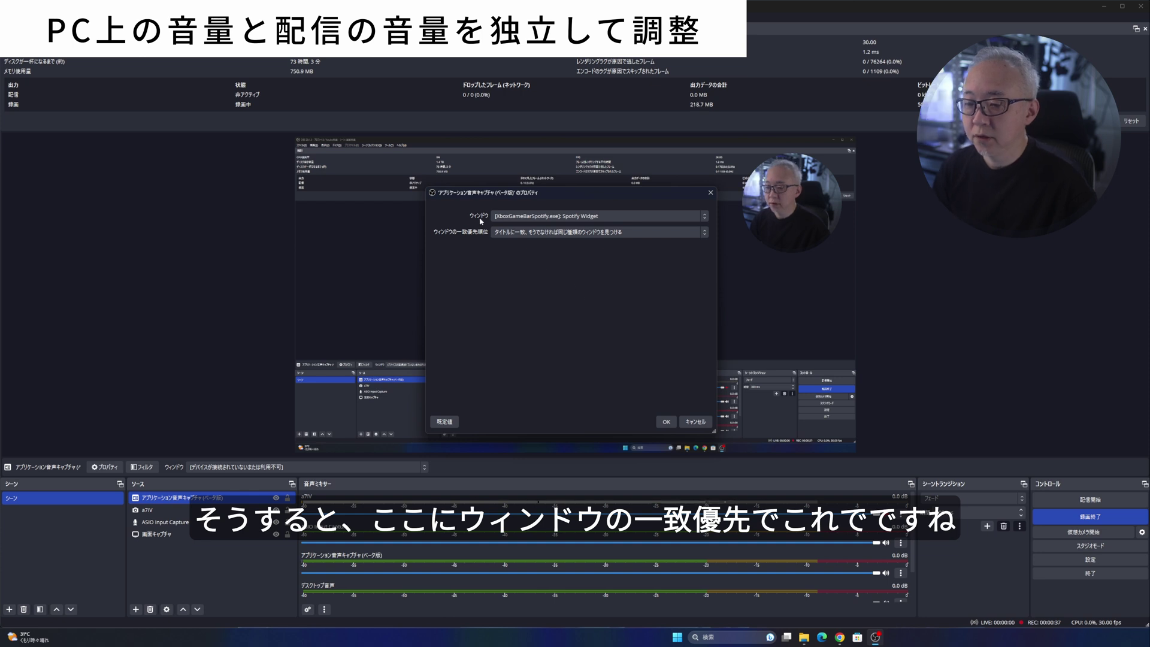
{"action": "left_click", "coordinate": [705, 218]}
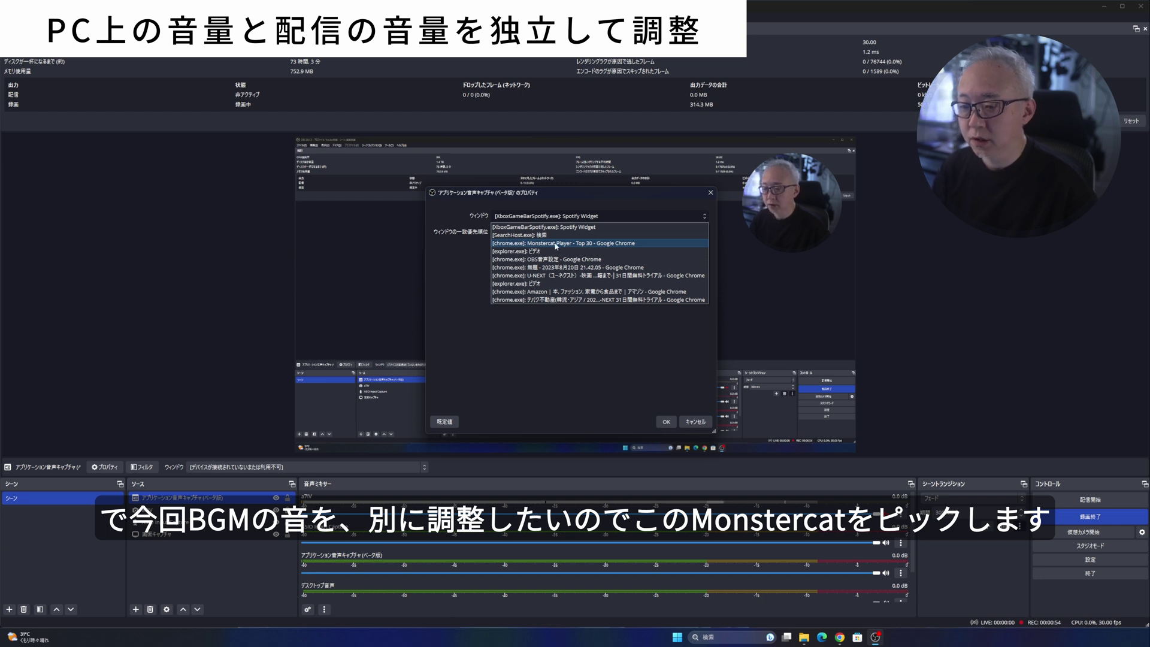
{"action": "left_click", "coordinate": [568, 244]}
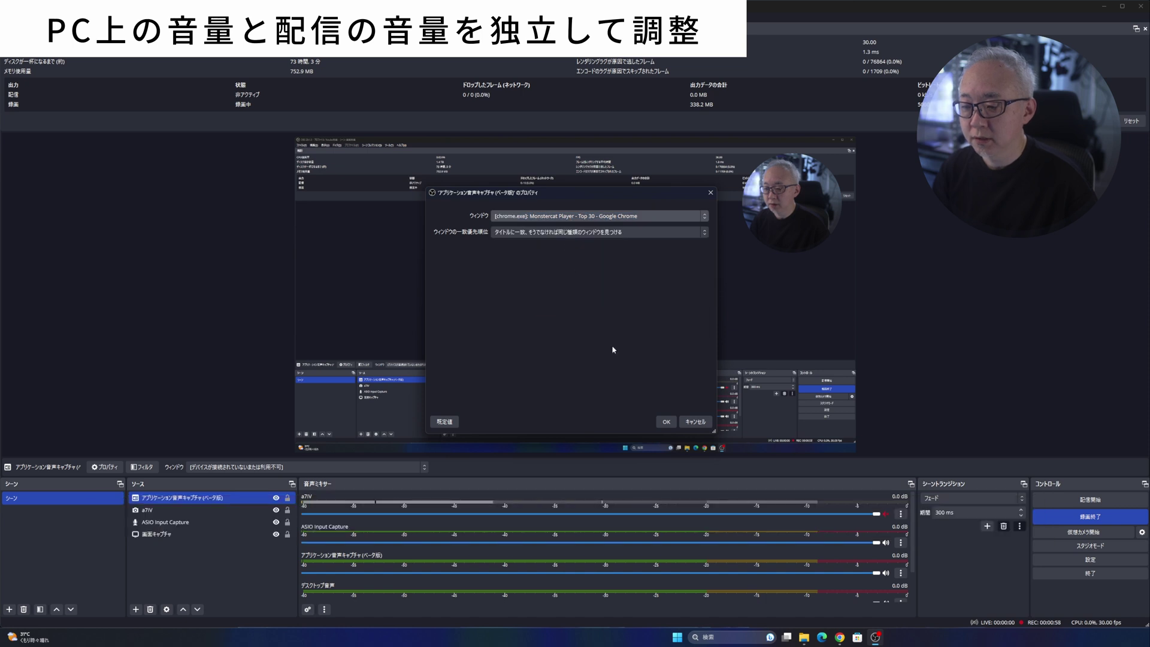
{"action": "left_click", "coordinate": [665, 422]}
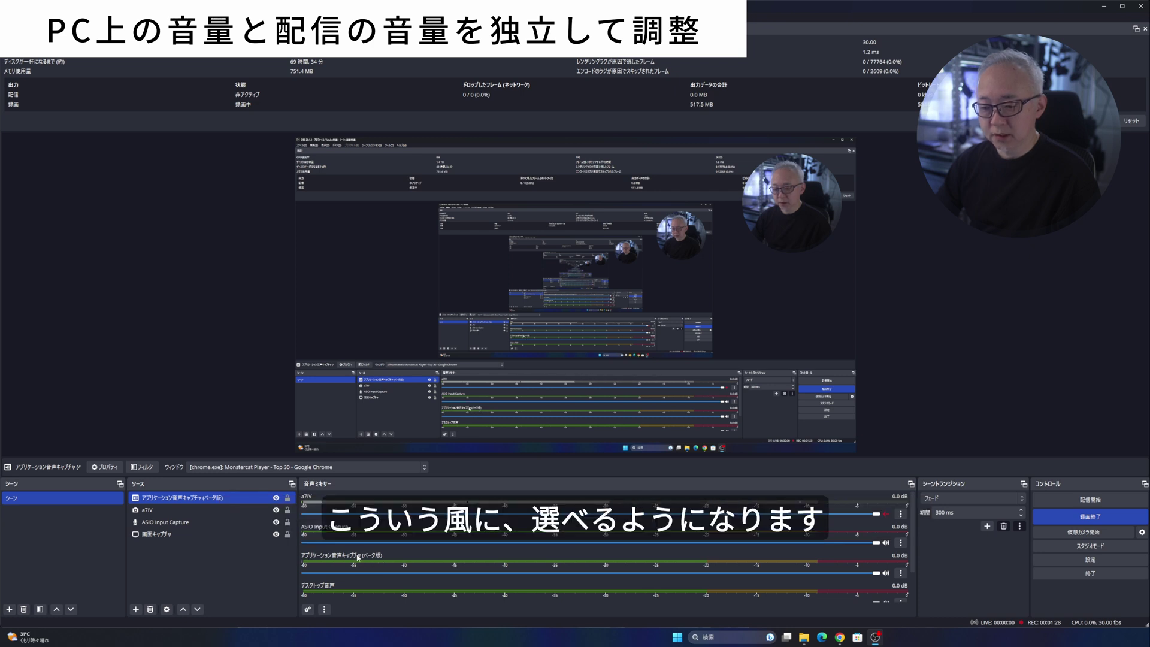
- Rename the application audio capture source as Monstercat
{"action": "right_click", "coordinate": [216, 499]}
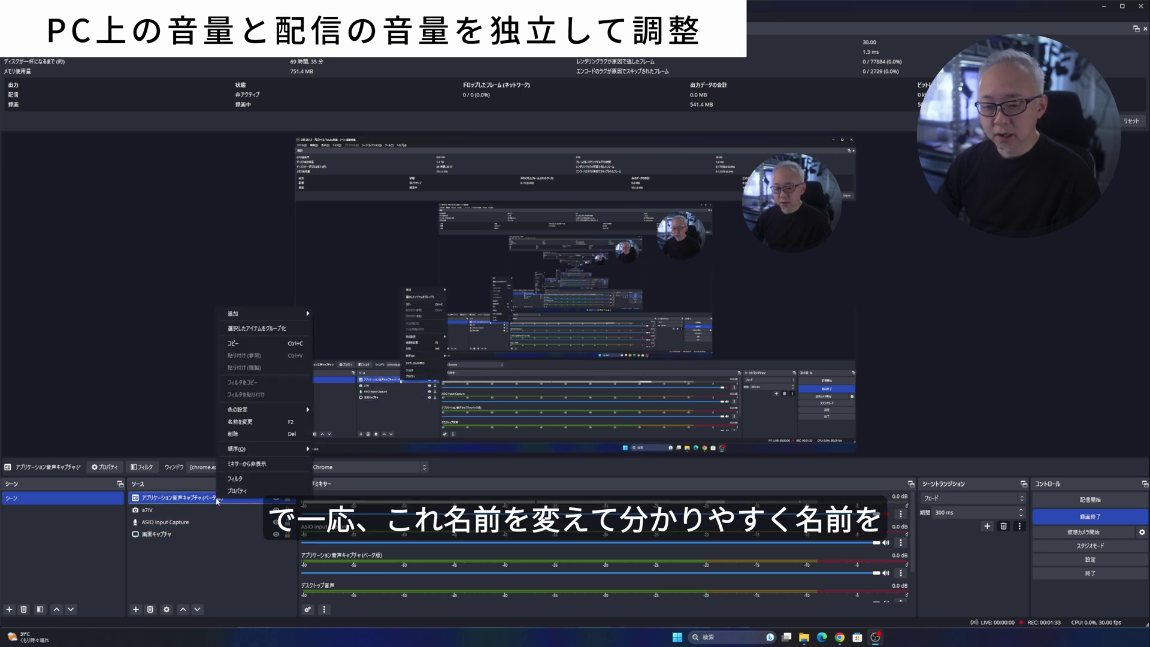
{"action": "left_click", "coordinate": [258, 422]}
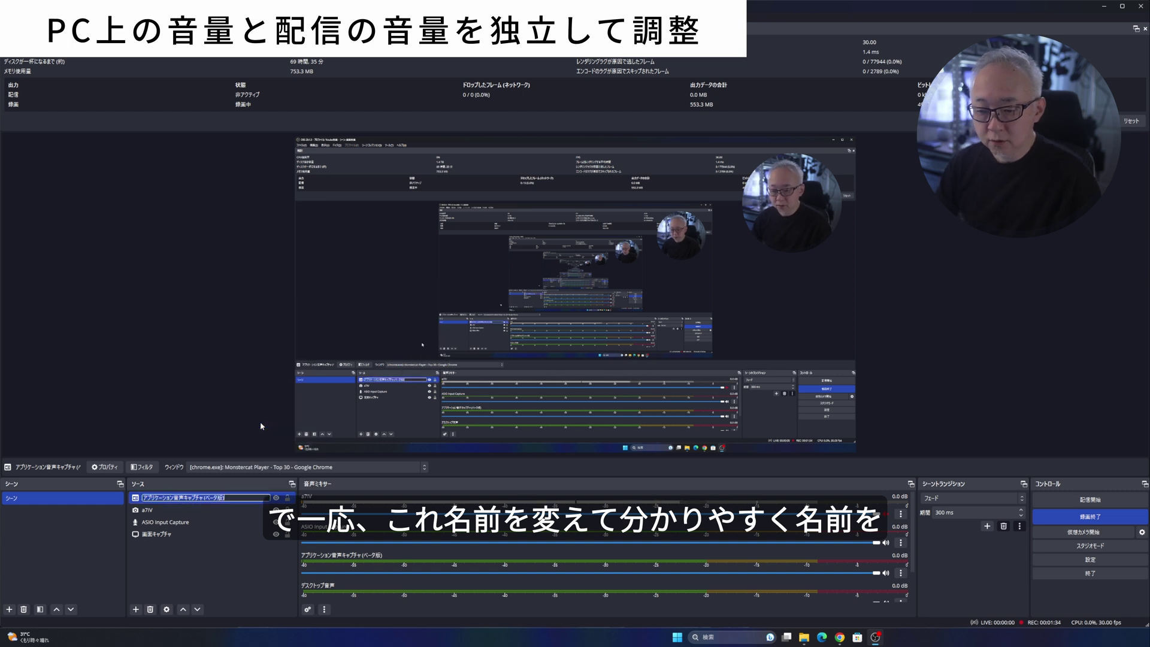
{"action": "type", "text": "MOnstercat"}
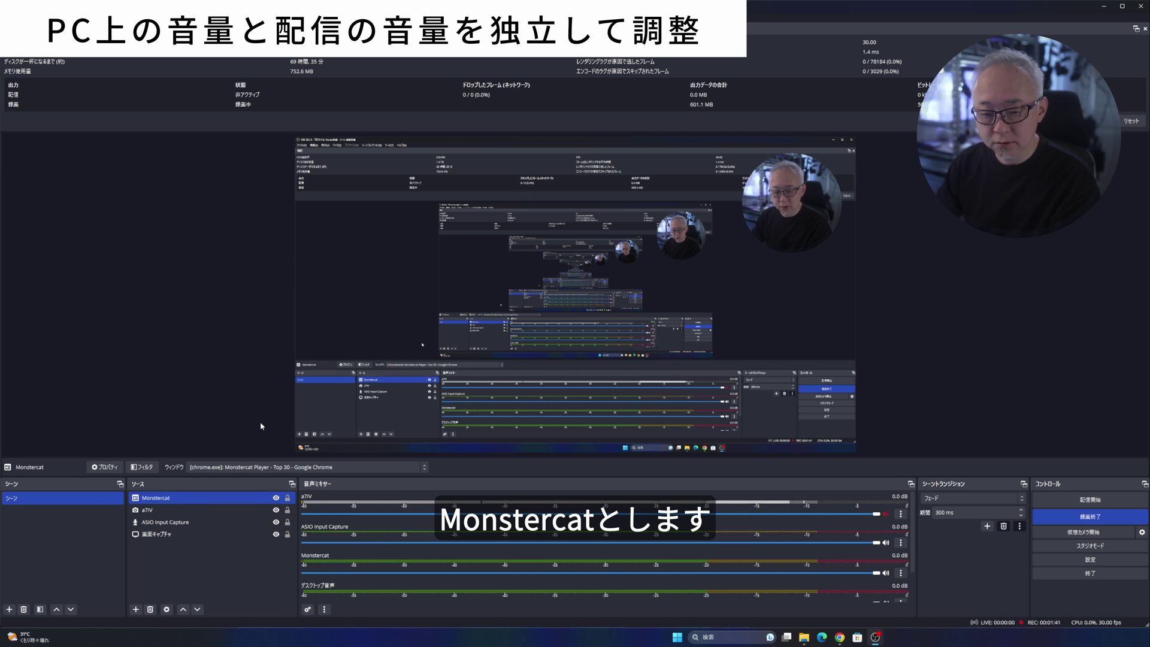
{"action": "key", "text": "Return"}
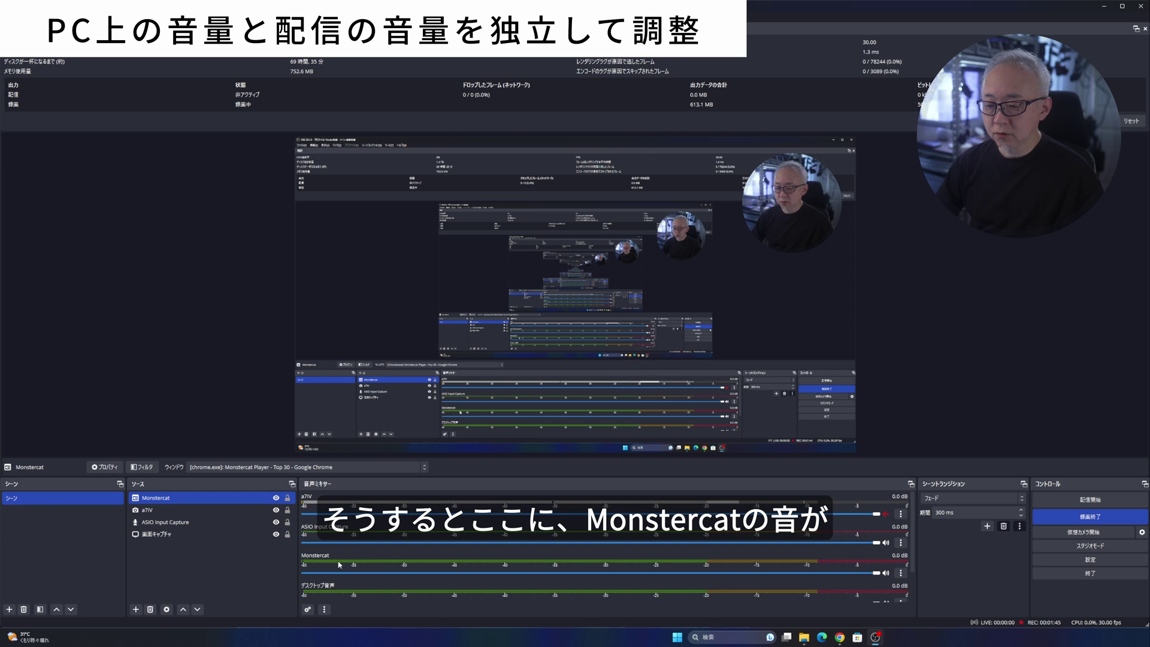
- Play Skyline in the Monstercat web player, compare the Monstercat and desktop audio meters in the mixer, and pause the song
{"action": "scroll", "coordinate": [466, 556], "scroll_direction": "down", "scroll_amount": 1}
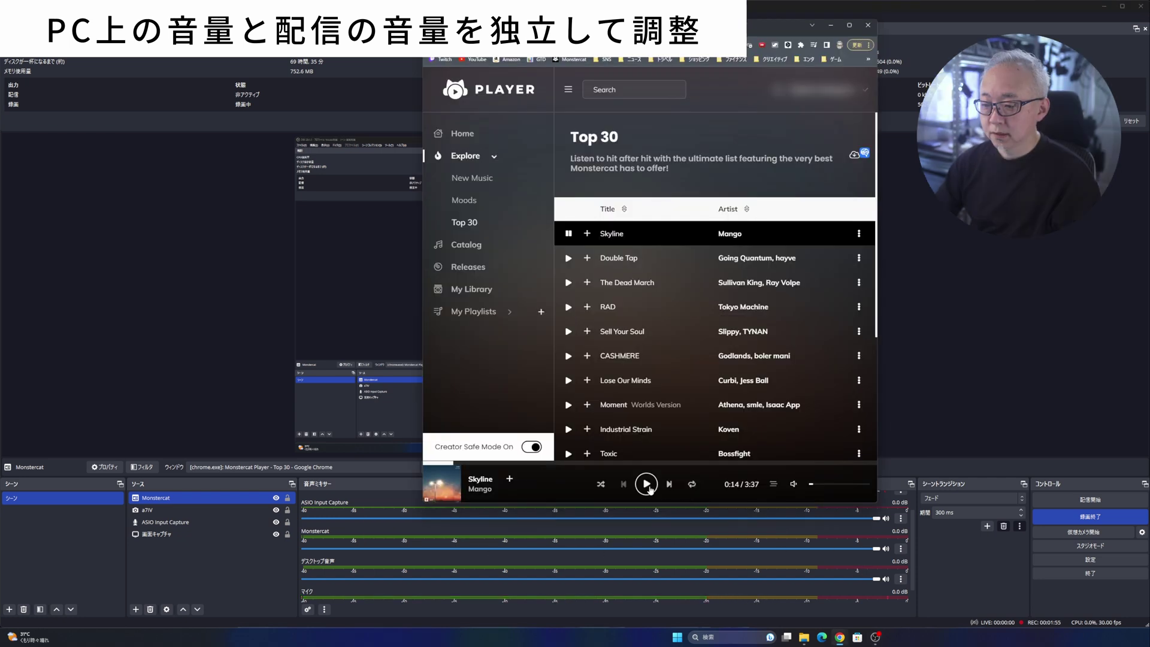
{"action": "left_click", "coordinate": [648, 486]}
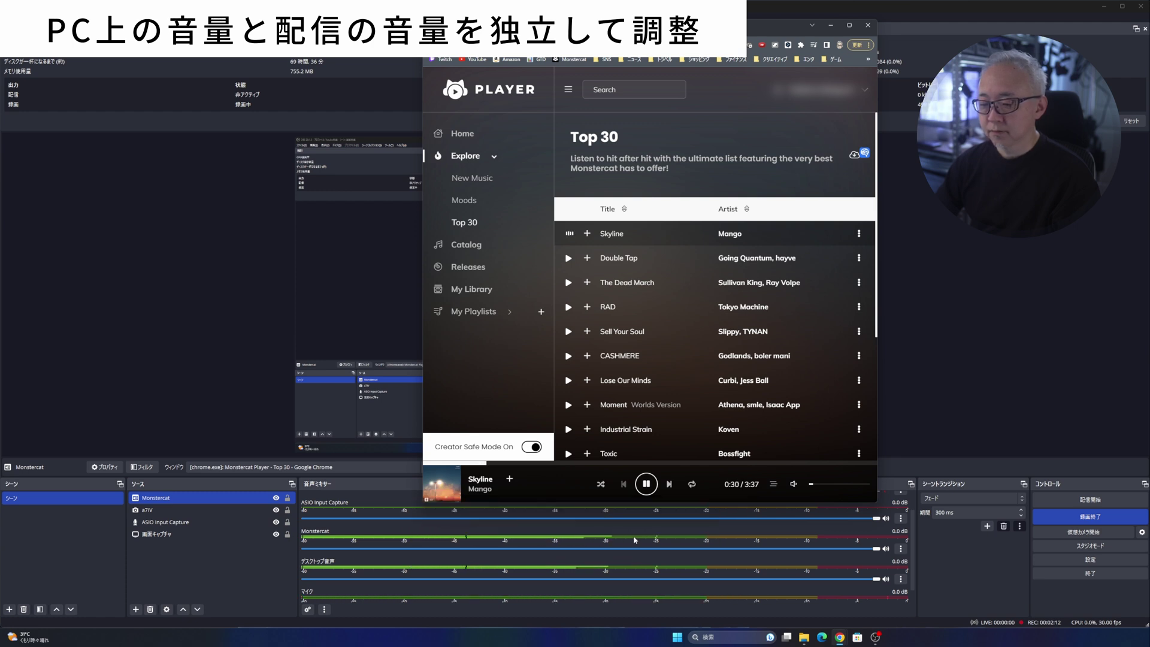
{"action": "key", "text": "XF86AudioPlay"}
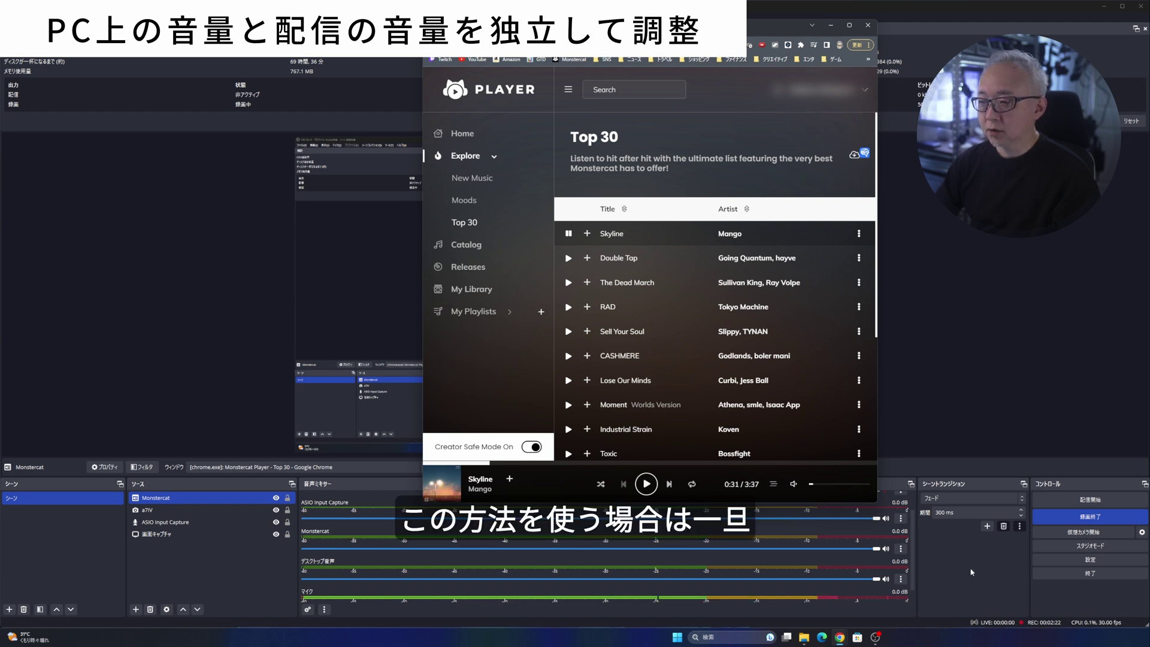
- Set the desktop audio device to disabled (無効) in the audio settings and apply the change
{"action": "left_click", "coordinate": [1067, 560]}
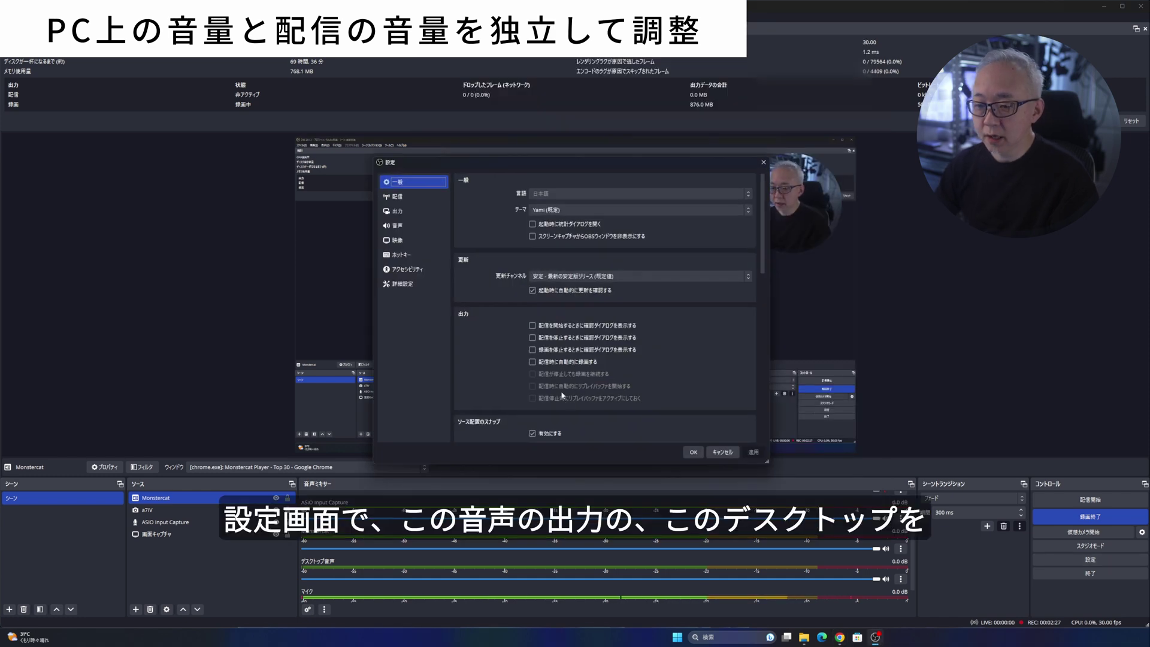
{"action": "left_click", "coordinate": [408, 229]}
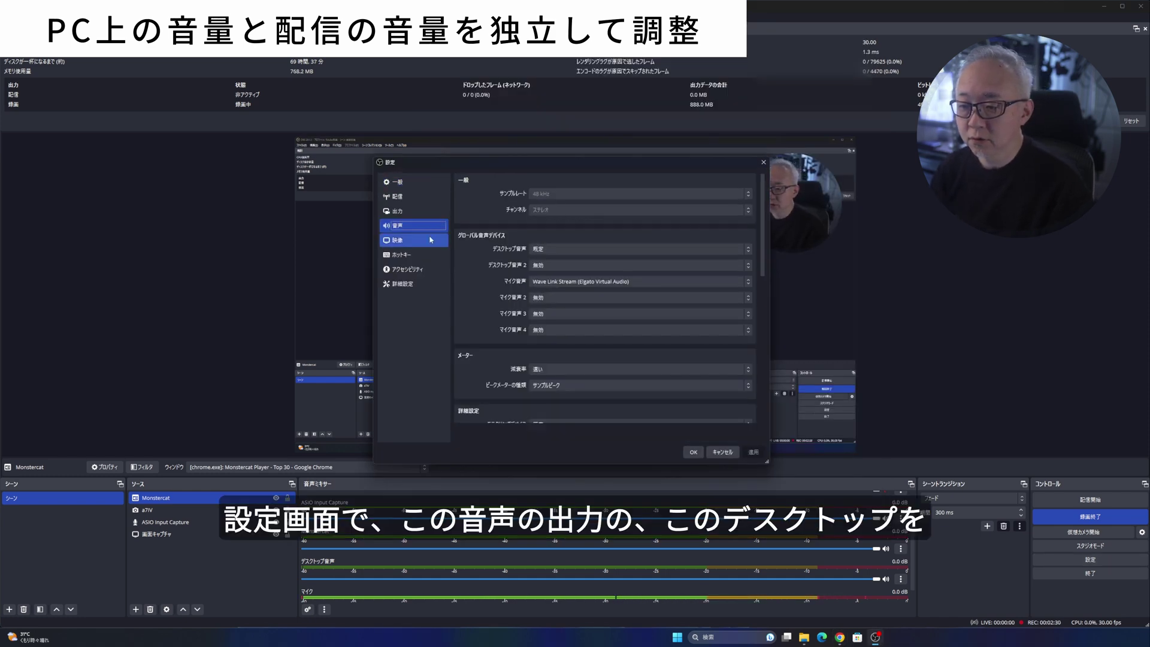
{"action": "left_click", "coordinate": [568, 249]}
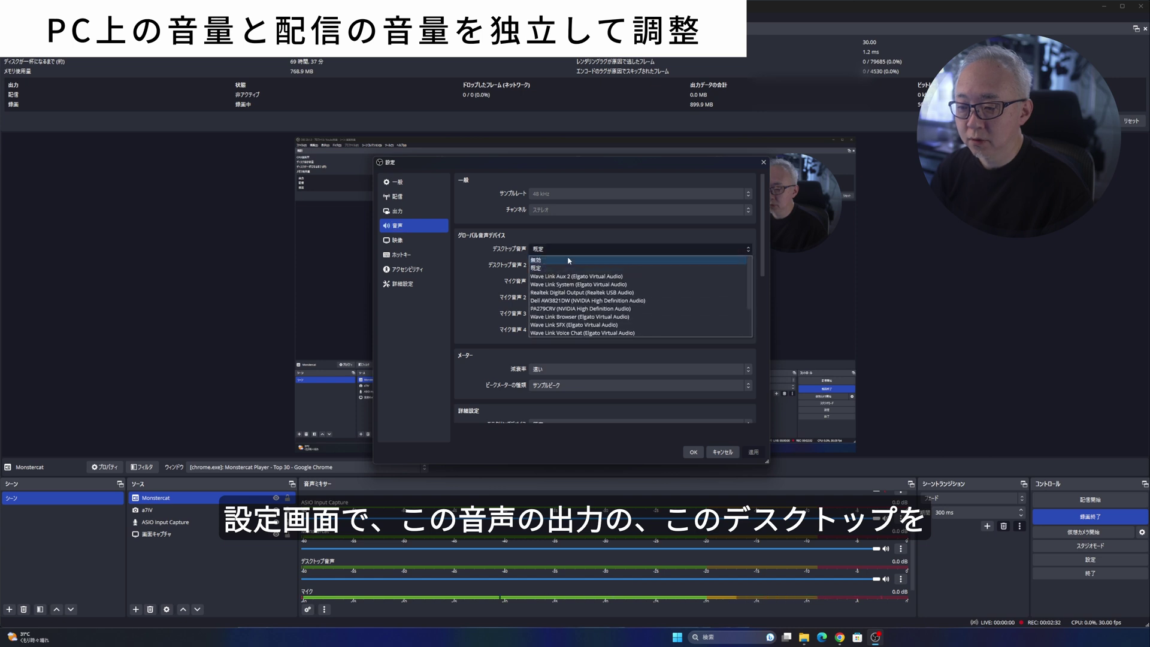
{"action": "left_click", "coordinate": [569, 260]}
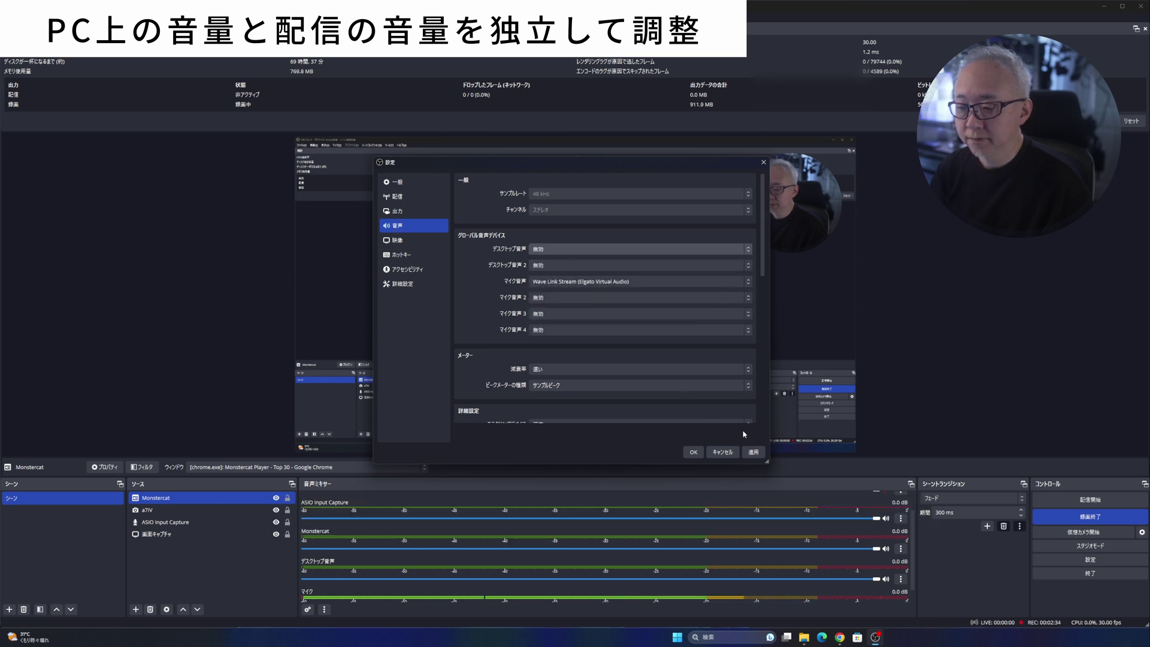
{"action": "left_click", "coordinate": [755, 453]}
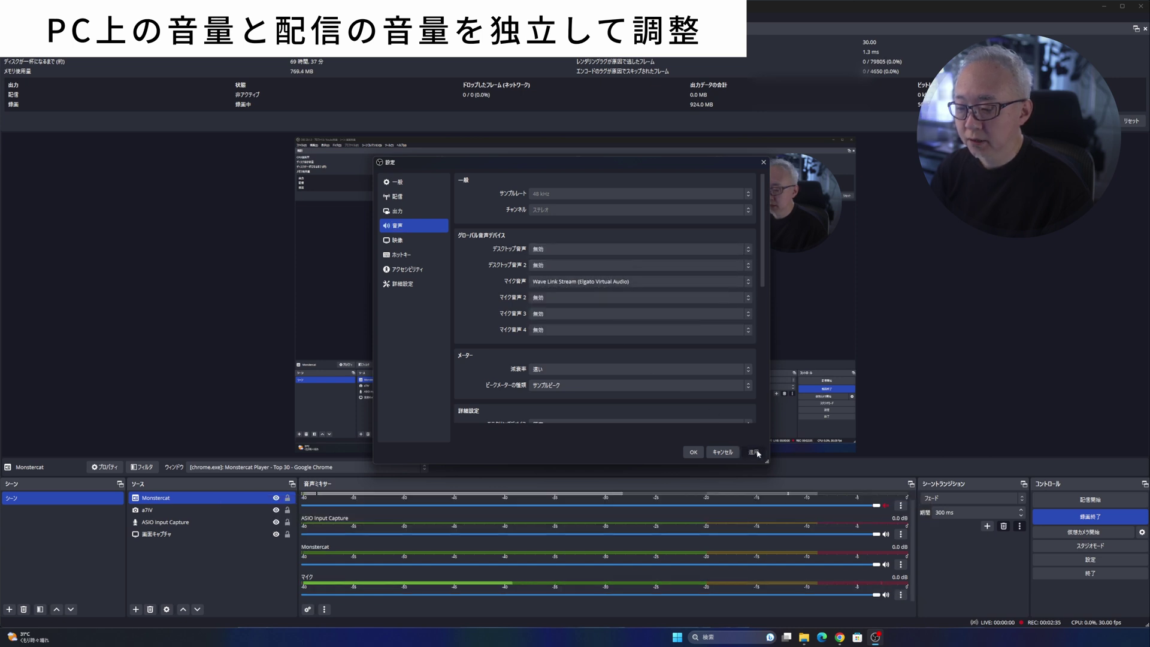
{"action": "left_click", "coordinate": [695, 453]}
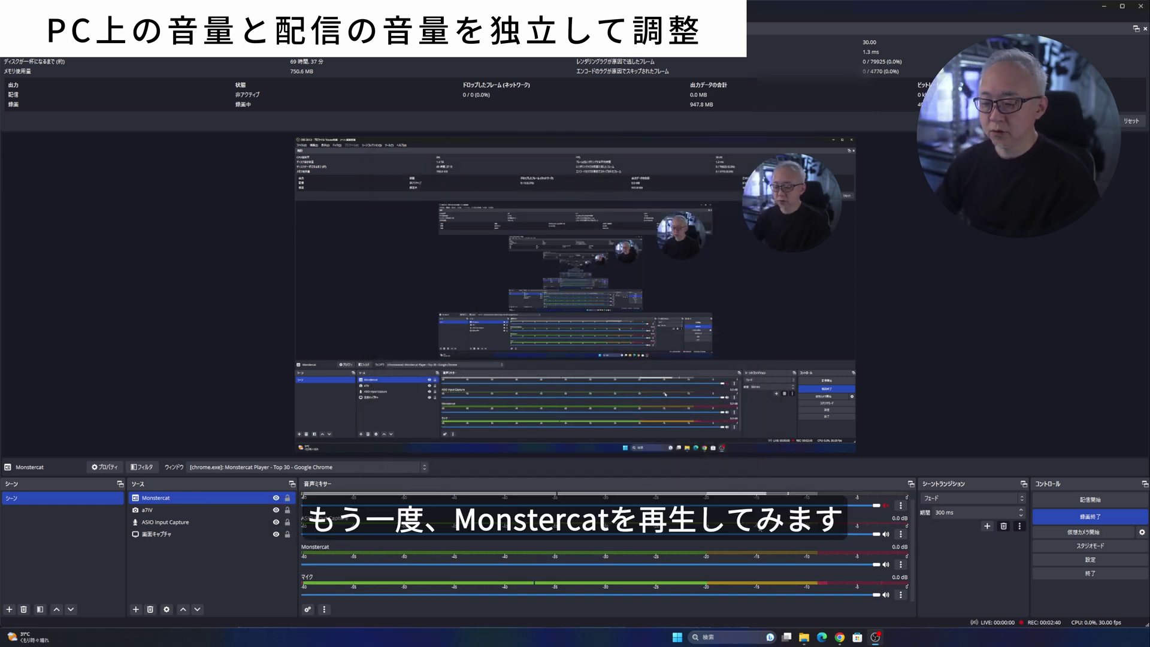
- Switch to the Monstercat player window in Chrome and resume playing Skyline
{"action": "mouse_move", "coordinate": [841, 638]}
{"action": "left_click", "coordinate": [859, 603]}
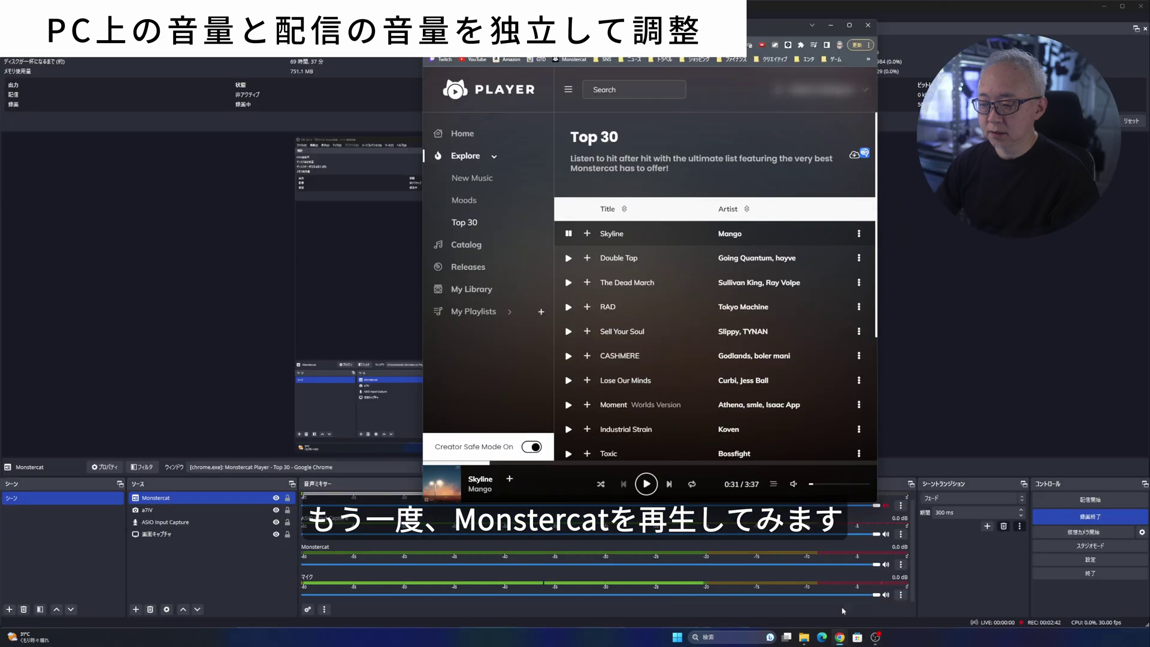
{"action": "left_click", "coordinate": [647, 487]}
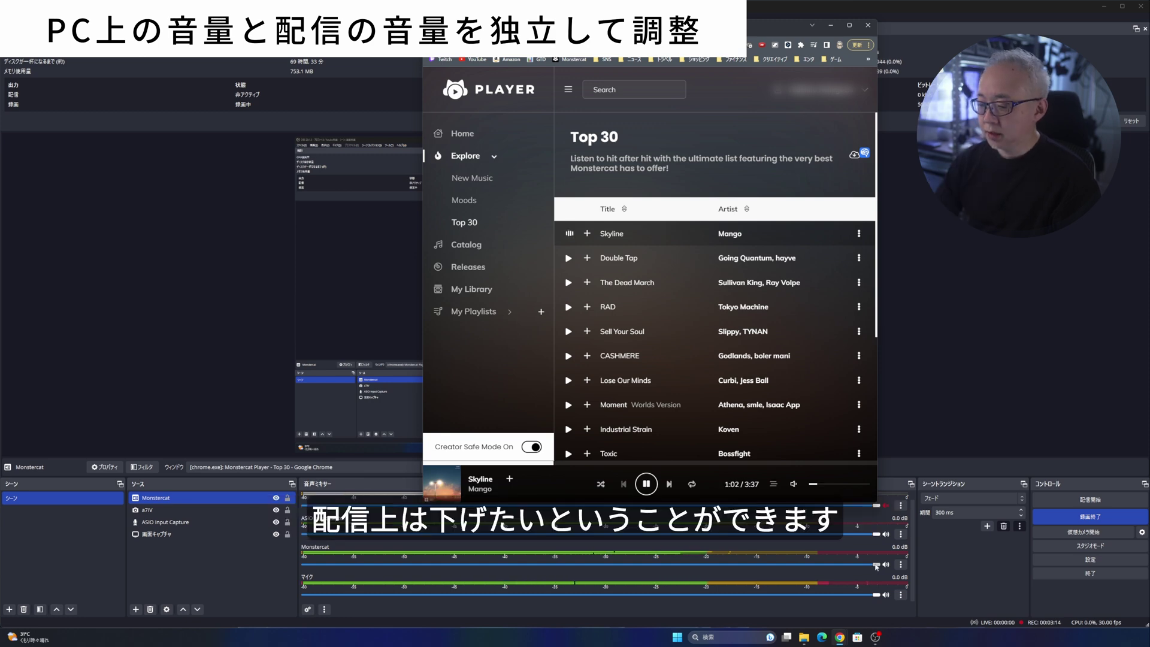
- Lower the Monstercat source's volume in the audio mixer to about -4.9 dB, resetting it to 0.0 dB once in between
{"action": "left_click", "coordinate": [876, 566]}
{"action": "left_click_drag", "start_coordinate": [876, 566], "coordinate": [769, 570]}
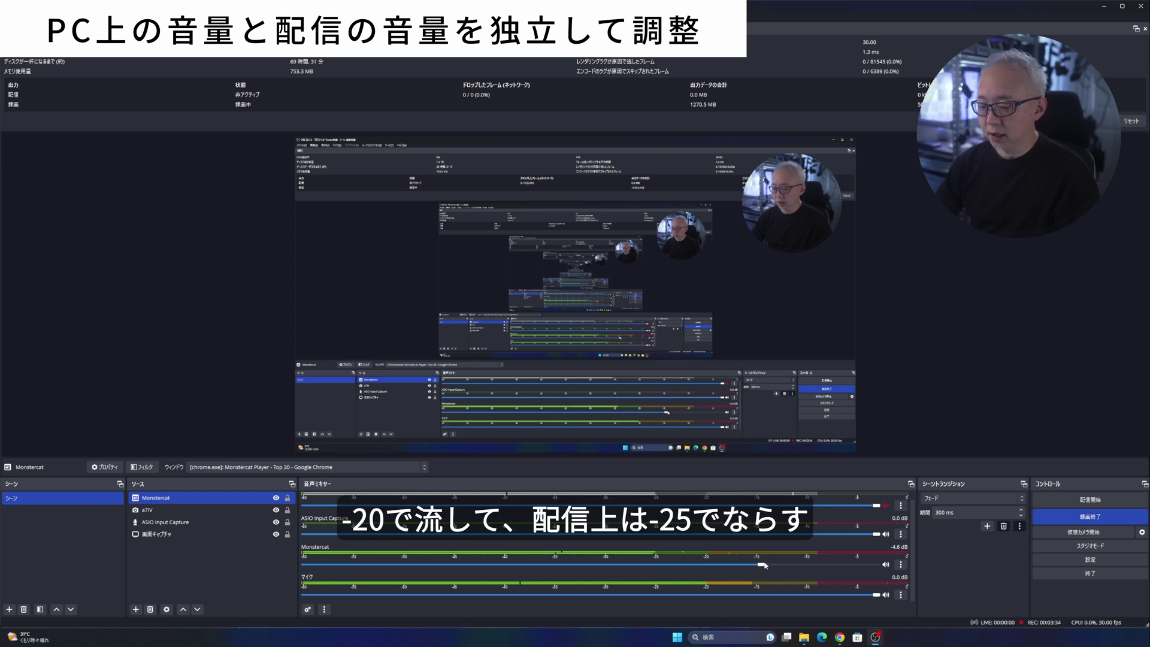
{"action": "left_click_drag", "start_coordinate": [763, 565], "coordinate": [885, 566]}
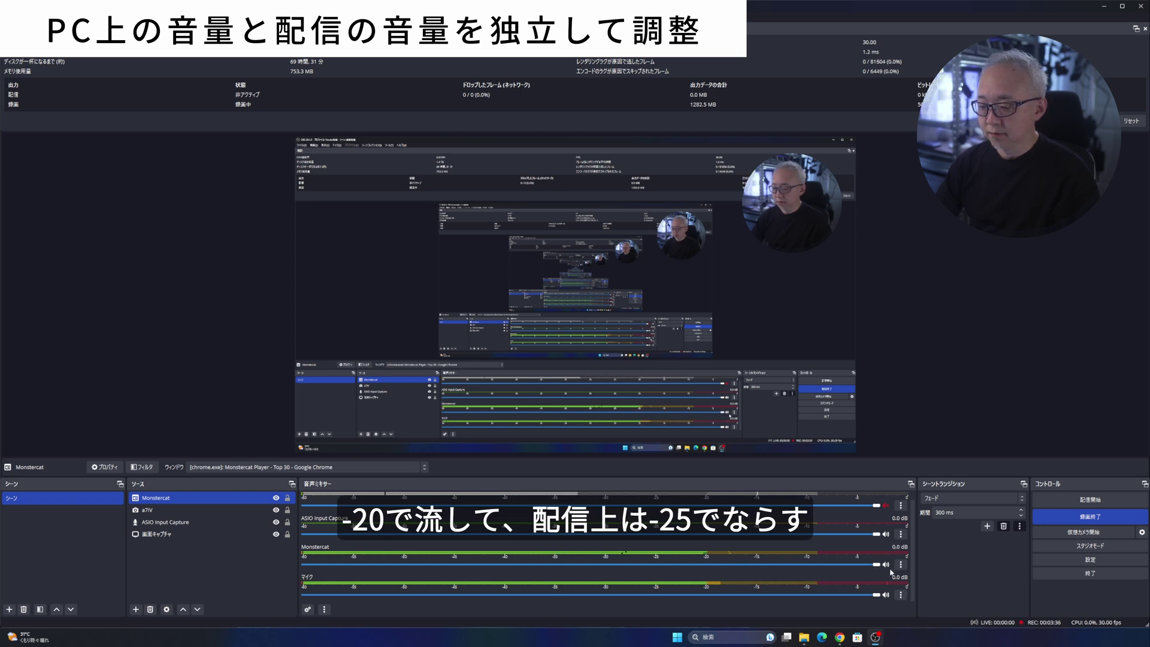
{"action": "left_click_drag", "start_coordinate": [876, 565], "coordinate": [756, 575]}
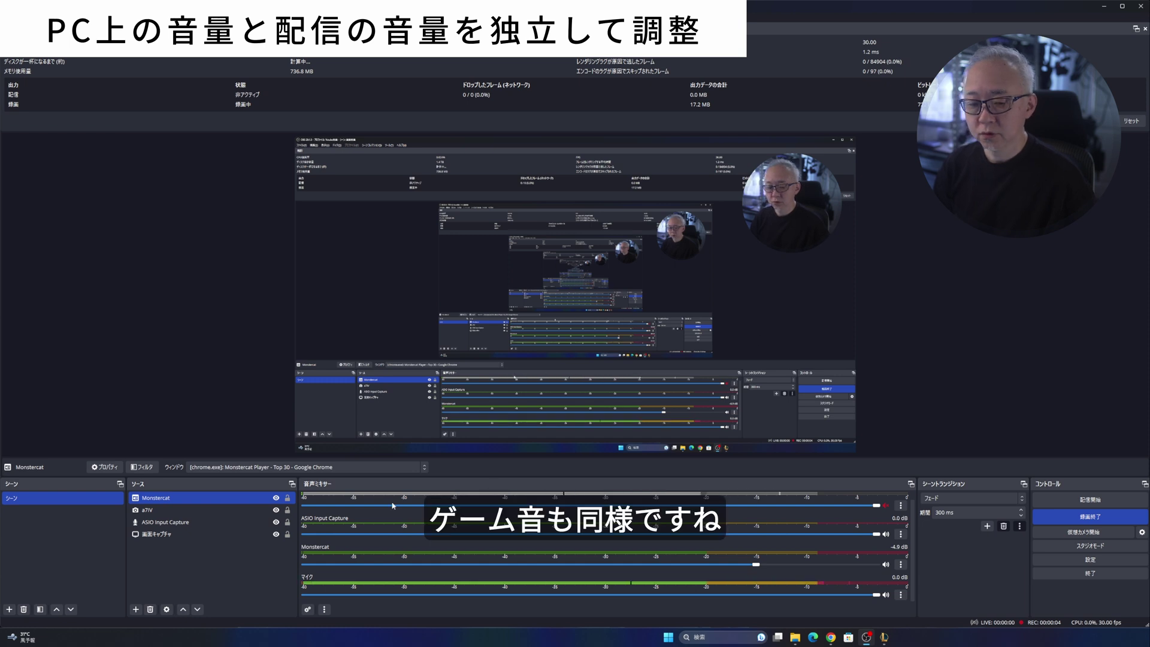
- Add an application audio capture source (アプリケーション音声キャプチャ) to the scene, capturing the League of Legends client window
{"action": "left_click", "coordinate": [136, 609]}
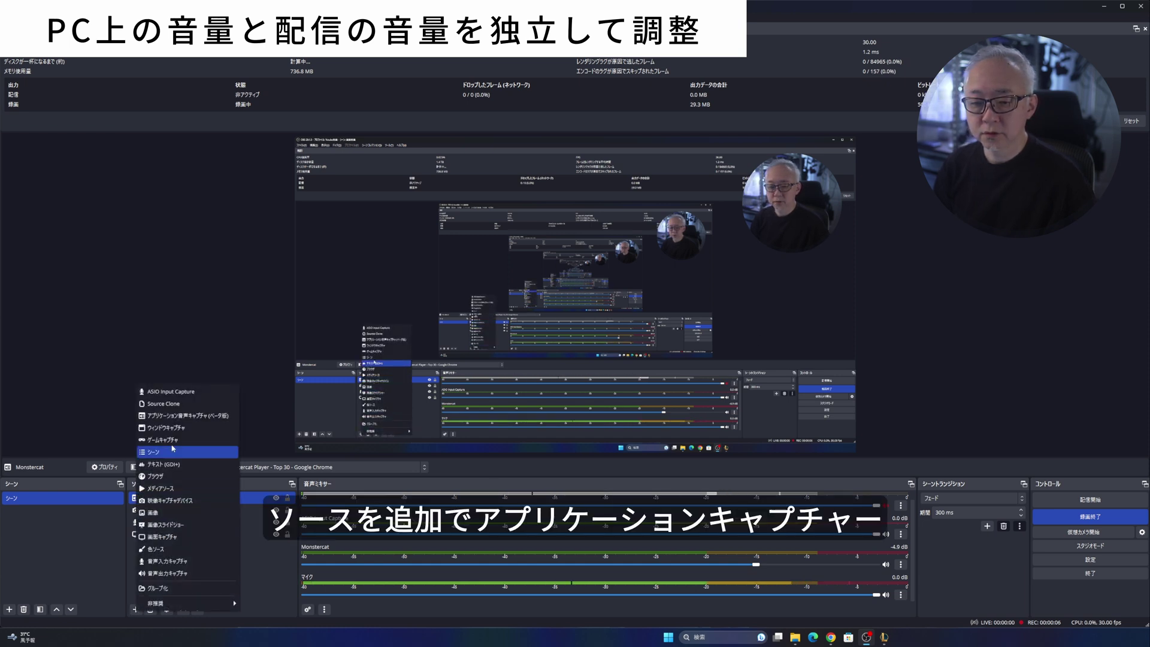
{"action": "left_click", "coordinate": [182, 415]}
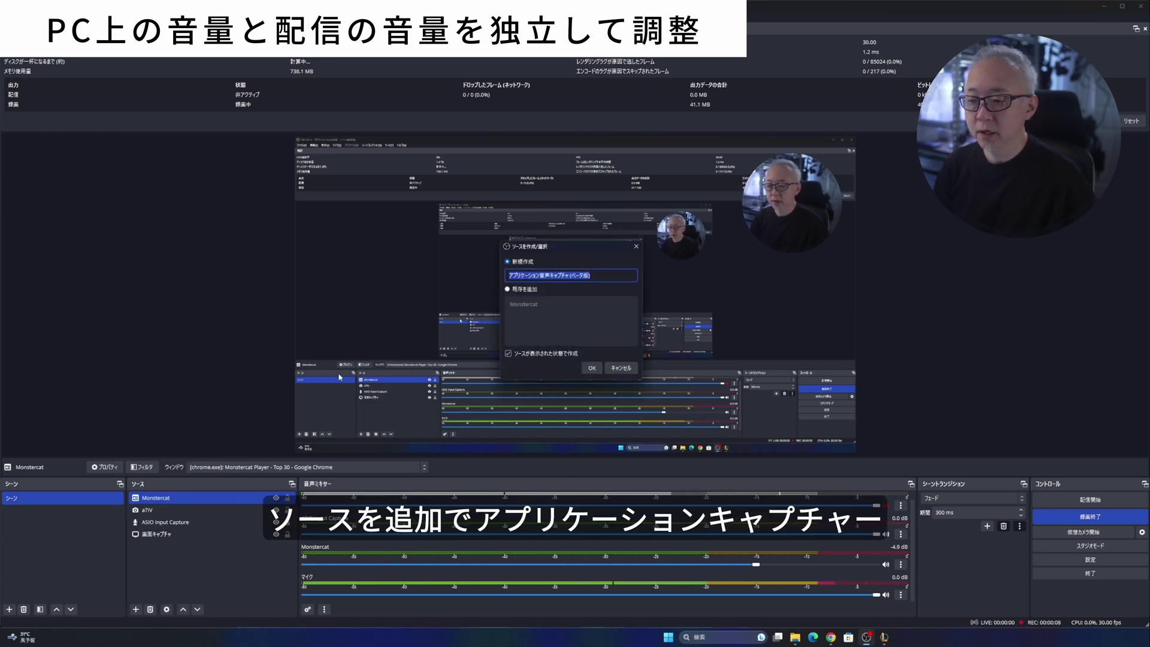
{"action": "left_click", "coordinate": [591, 368]}
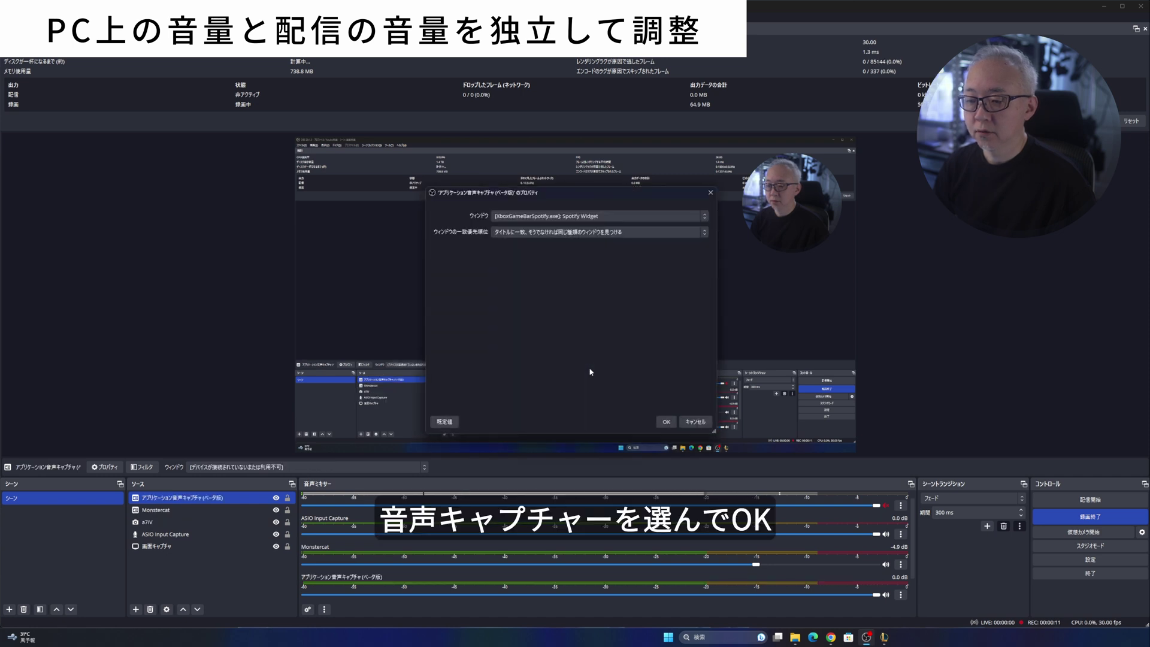
{"action": "left_click", "coordinate": [705, 220]}
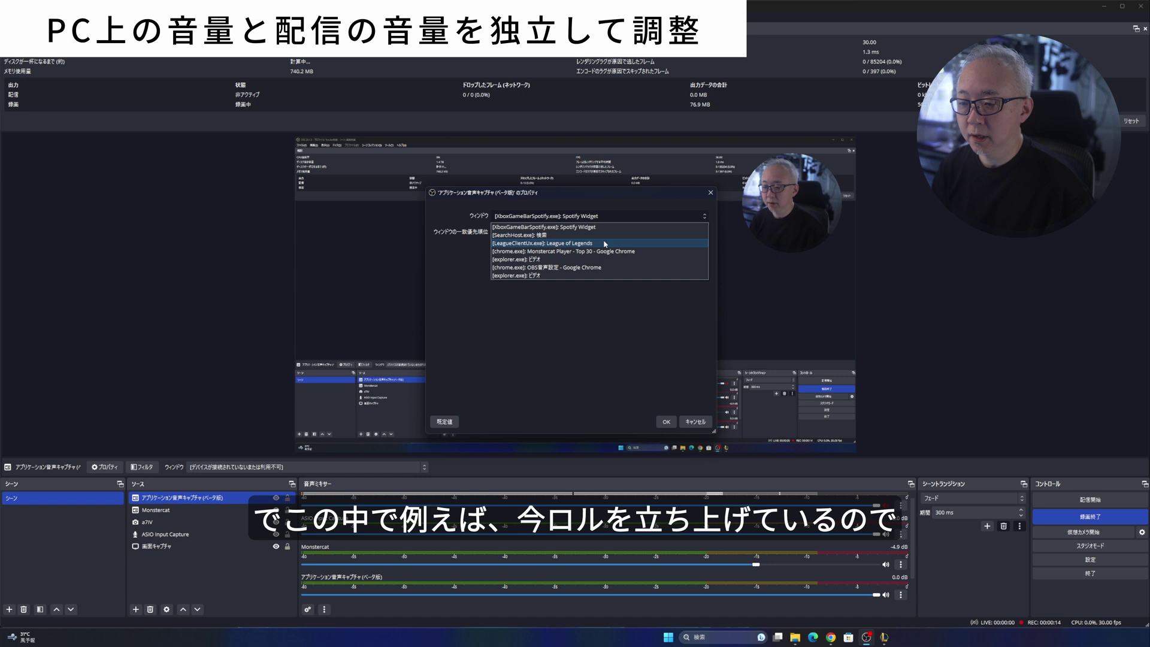
{"action": "left_click", "coordinate": [610, 243]}
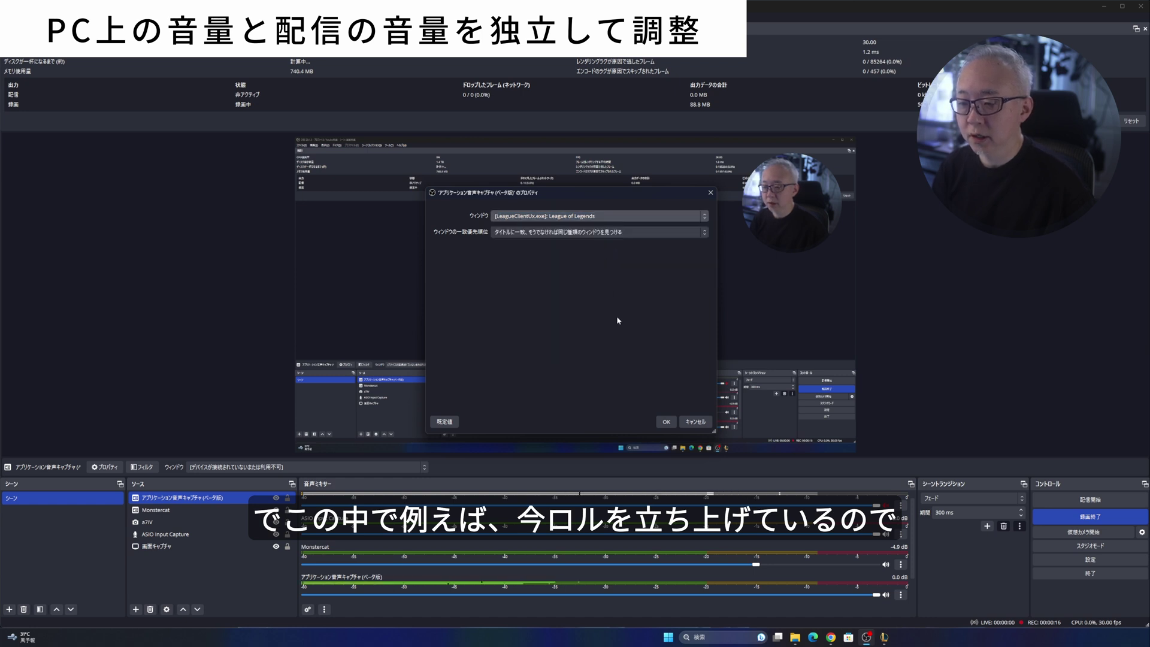
{"action": "left_click", "coordinate": [665, 423]}
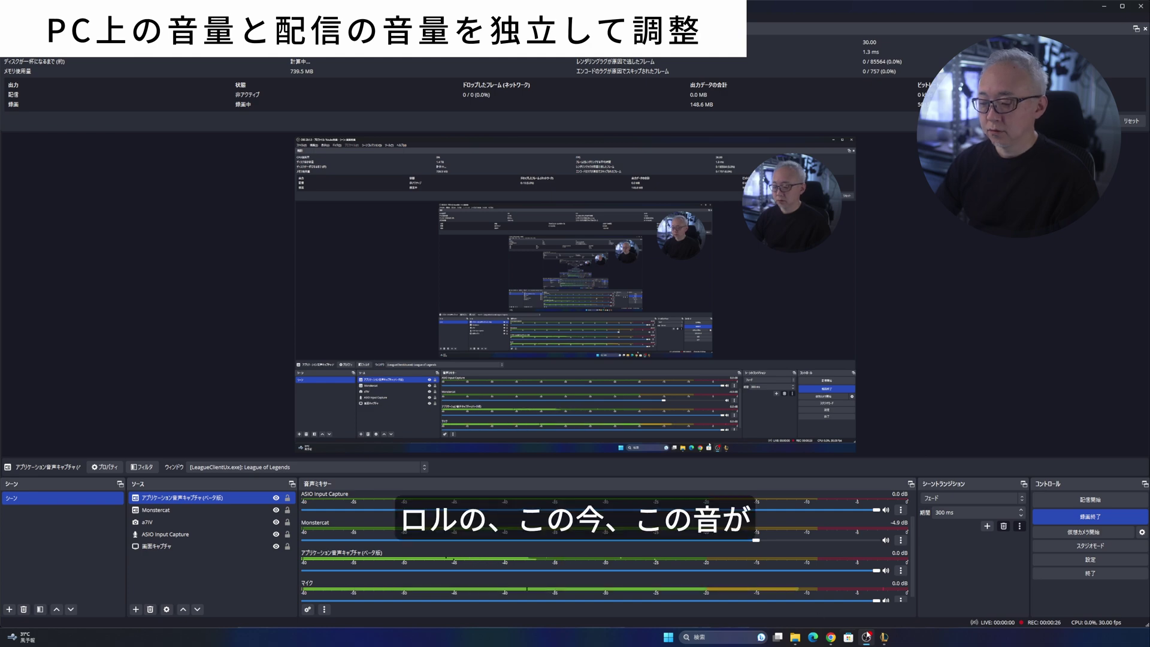
- Bring up the League of Legends client, then lower its audio capture's volume in the mixer to about -2.7 dB
{"action": "left_click", "coordinate": [885, 637]}
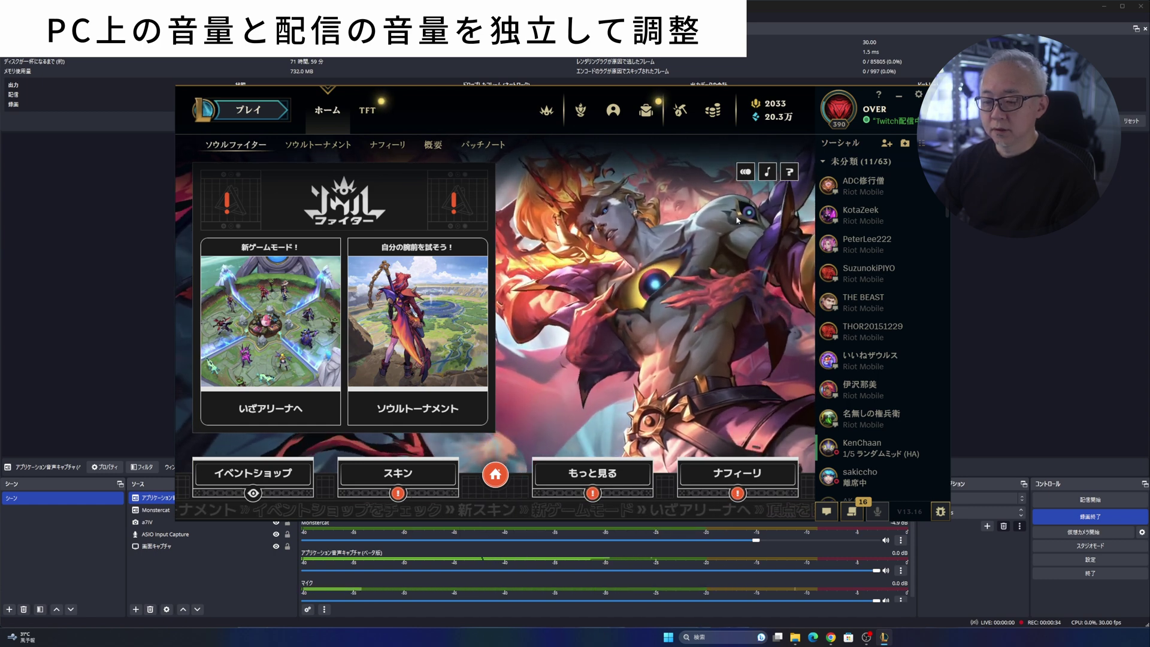
{"action": "left_click_drag", "start_coordinate": [876, 572], "coordinate": [806, 578]}
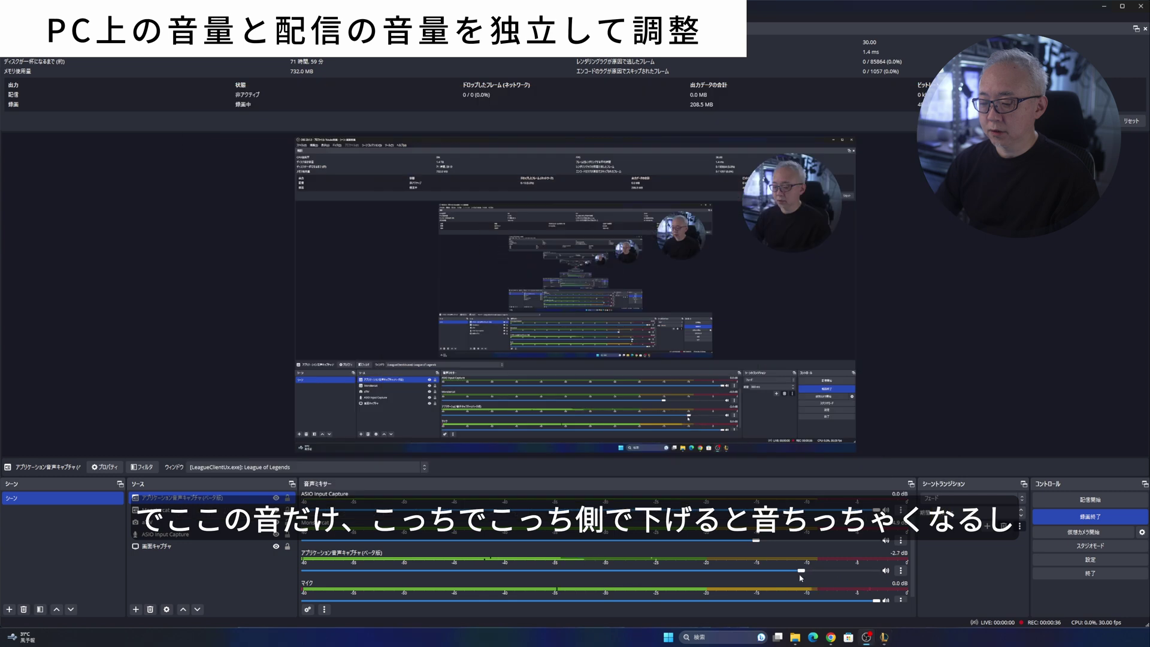
{"action": "left_click_drag", "start_coordinate": [666, 574], "coordinate": [754, 582]}
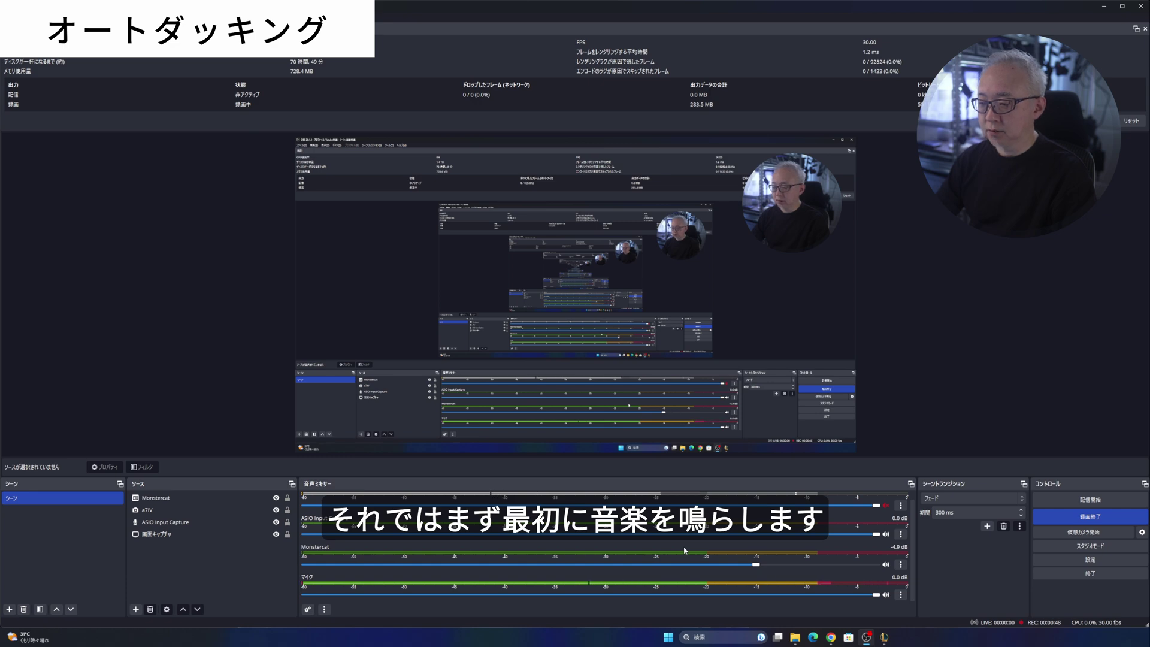
- Start the background music playing and add a compressor (コンプレッサー) audio filter to the Monstercat source
{"action": "key", "text": "alt+Tab"}
{"action": "left_click", "coordinate": [646, 484]}
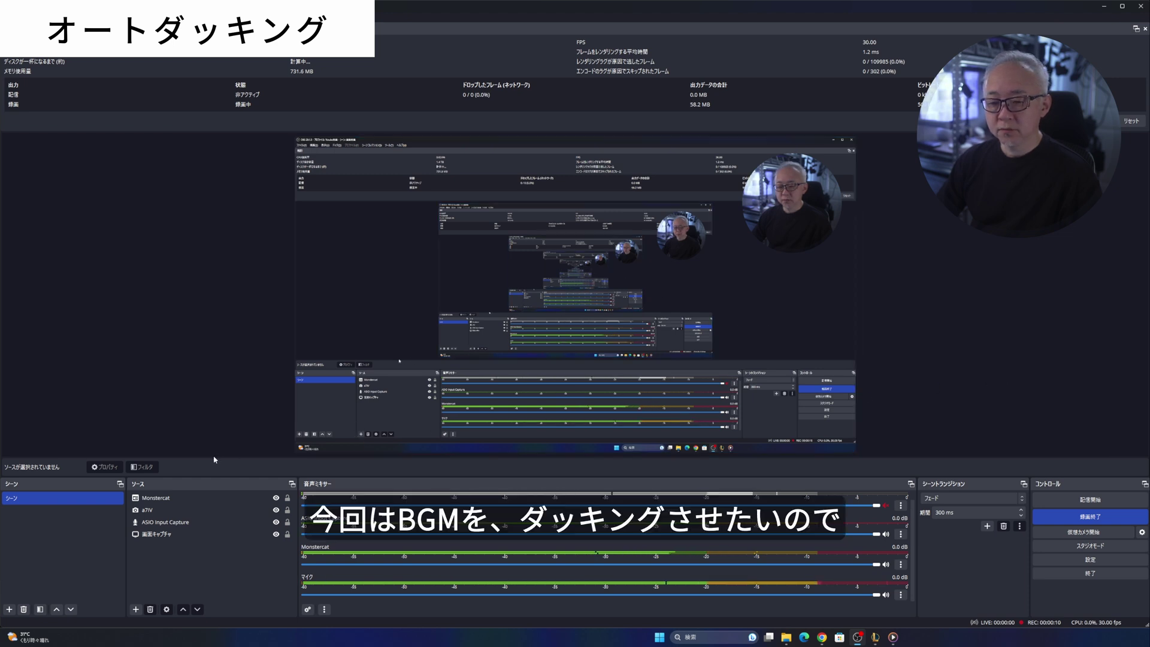
{"action": "left_click", "coordinate": [197, 498]}
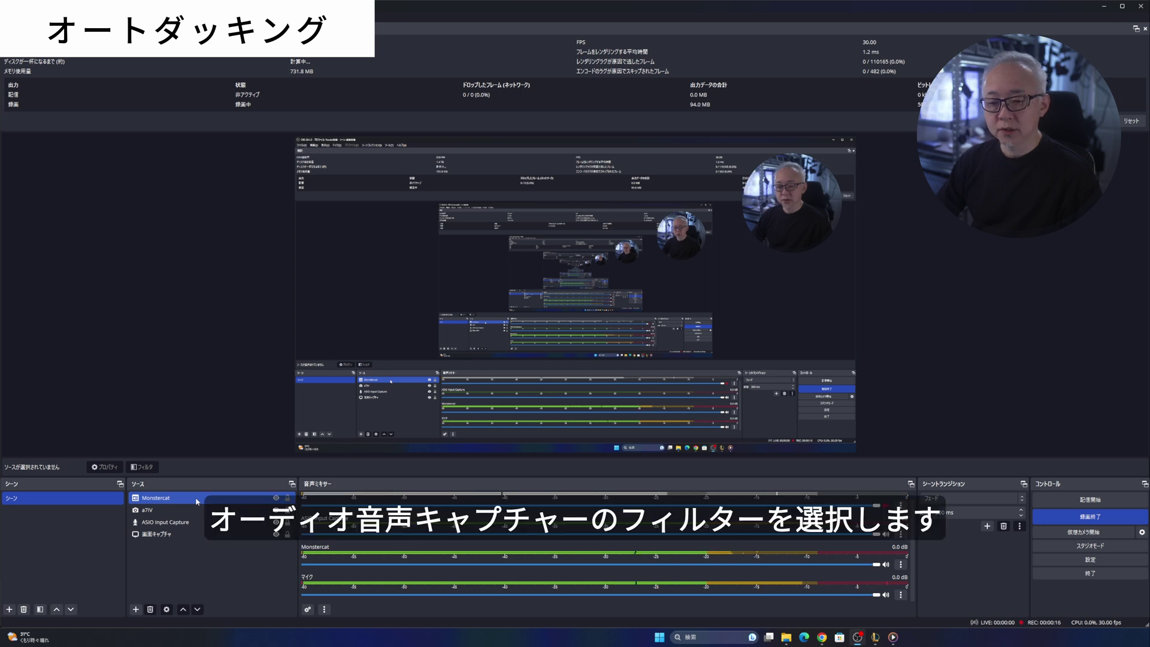
{"action": "right_click", "coordinate": [197, 501]}
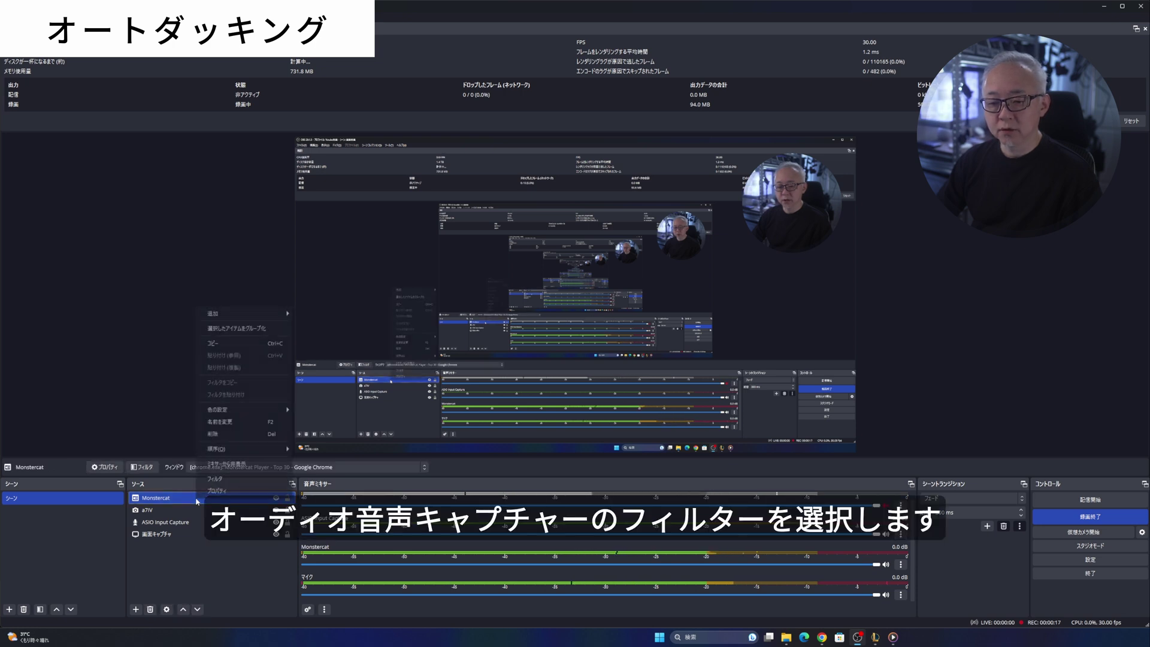
{"action": "left_click", "coordinate": [227, 479]}
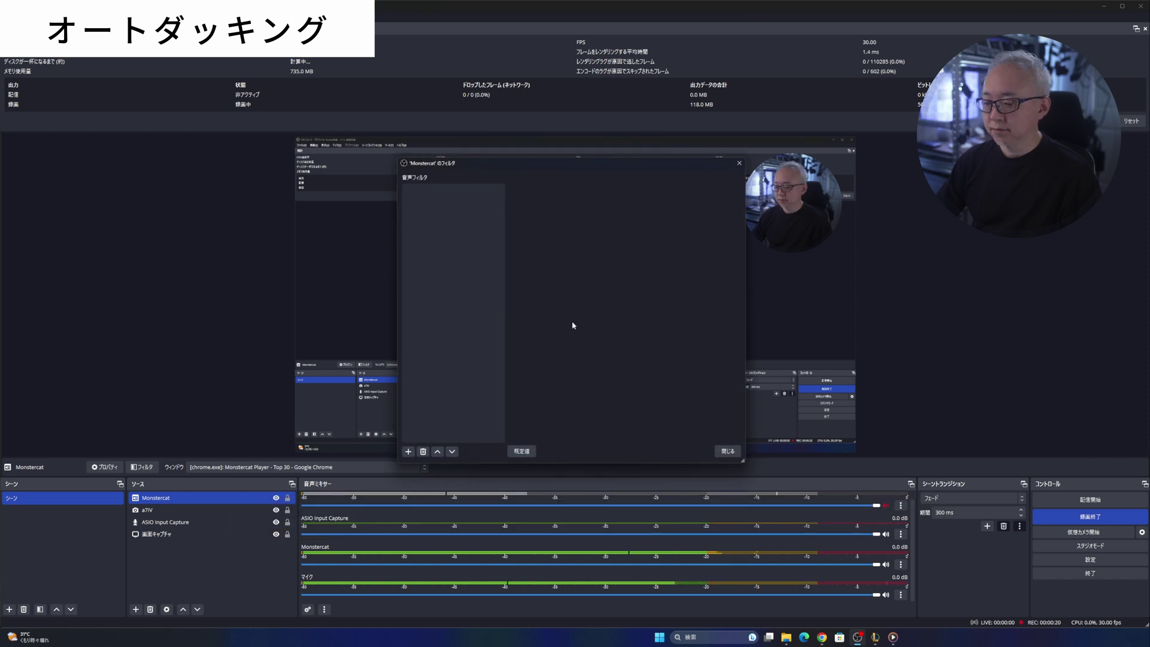
{"action": "left_click", "coordinate": [407, 451]}
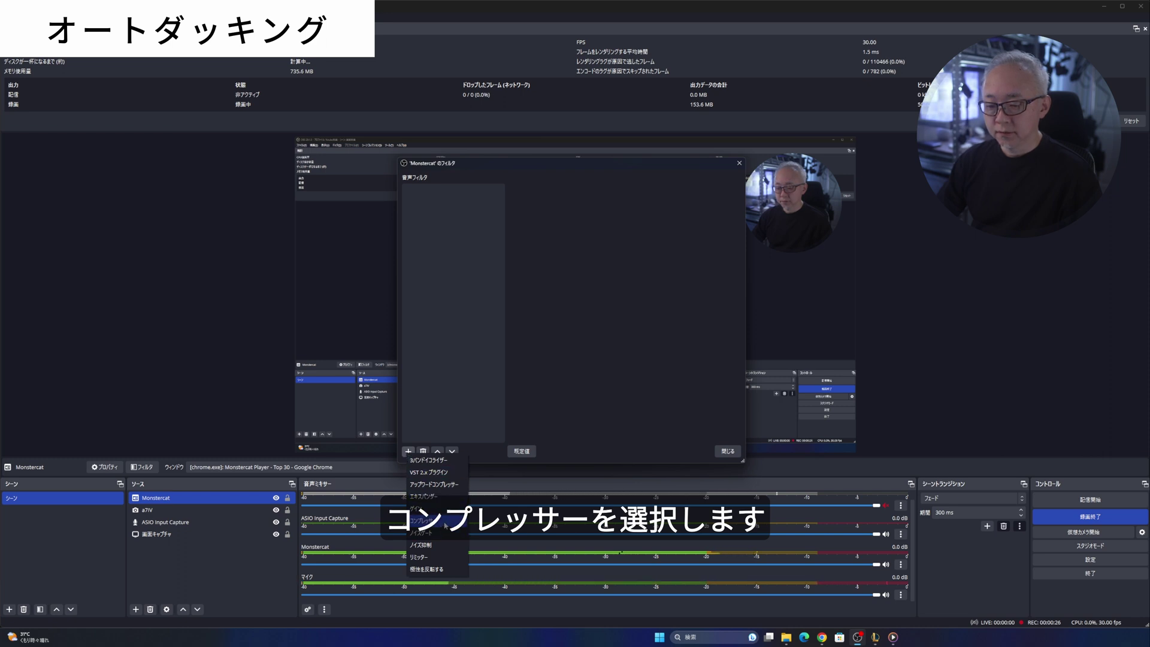
{"action": "left_click", "coordinate": [425, 520]}
{"action": "left_click", "coordinate": [548, 327]}
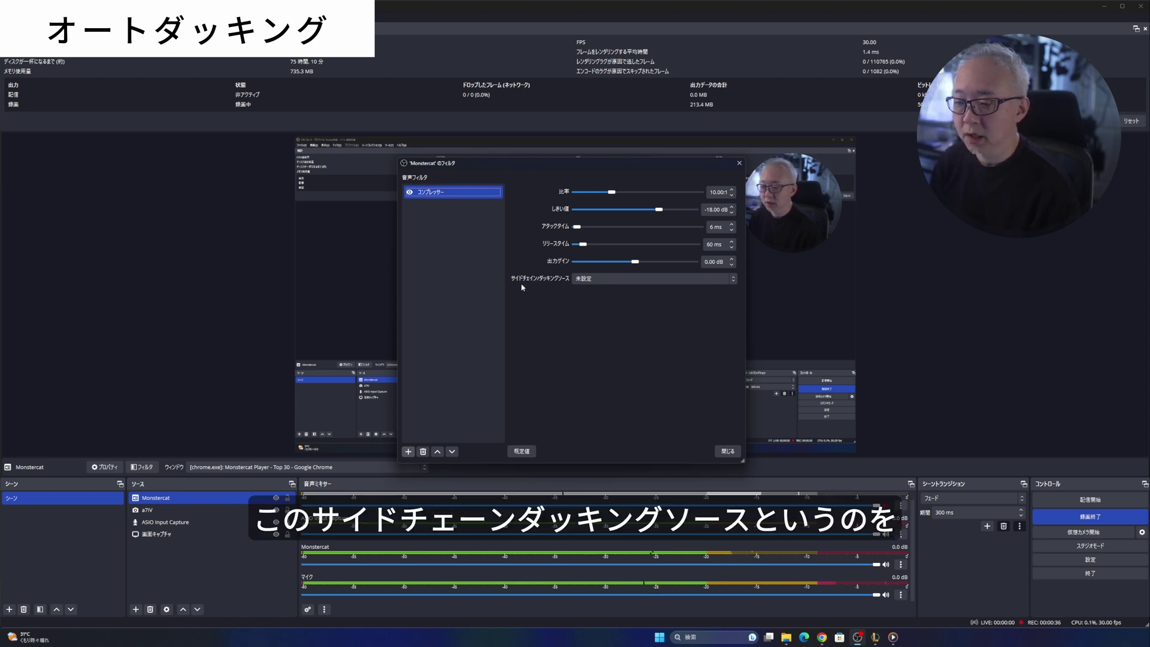
- Configure the compressor with マイク as ducking source, a threshold of about -30.20 dB, a 1000 ms release time and a slightly lower ratio
{"action": "left_click", "coordinate": [596, 279]}
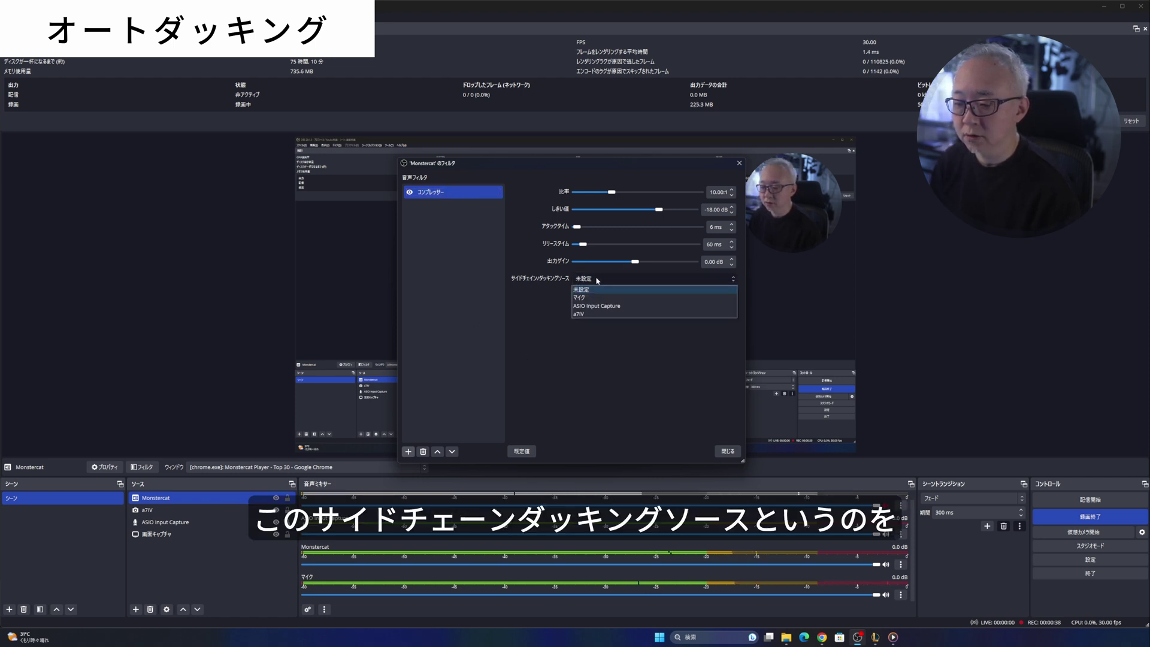
{"action": "left_click", "coordinate": [597, 297]}
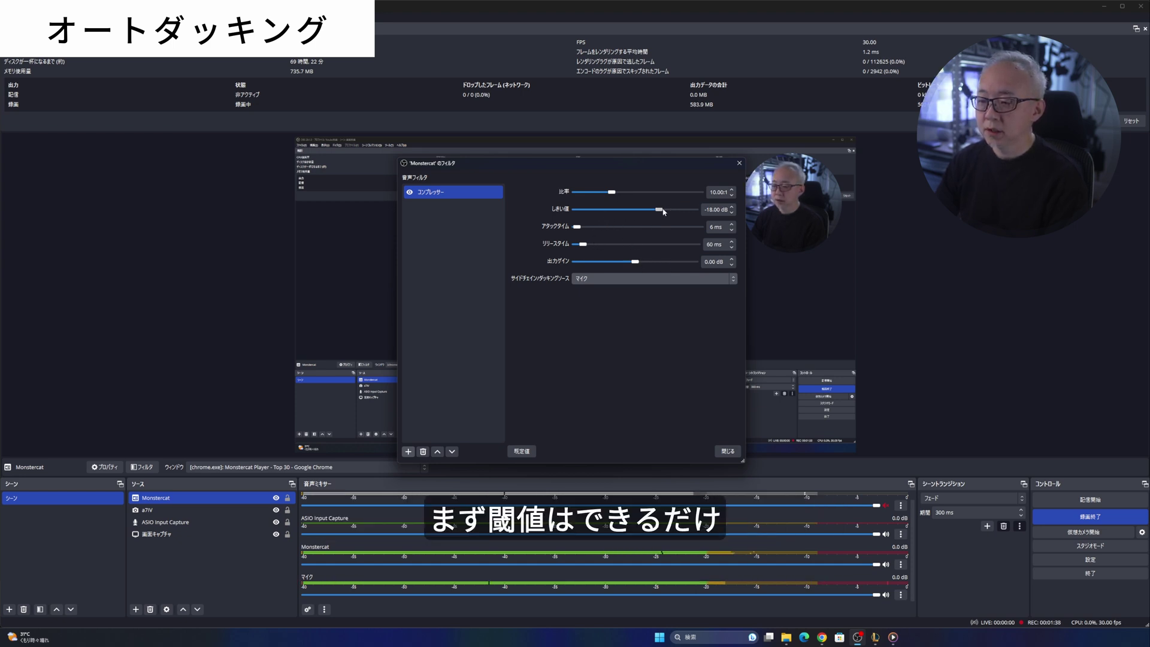
{"action": "left_click_drag", "start_coordinate": [659, 210], "coordinate": [646, 214]}
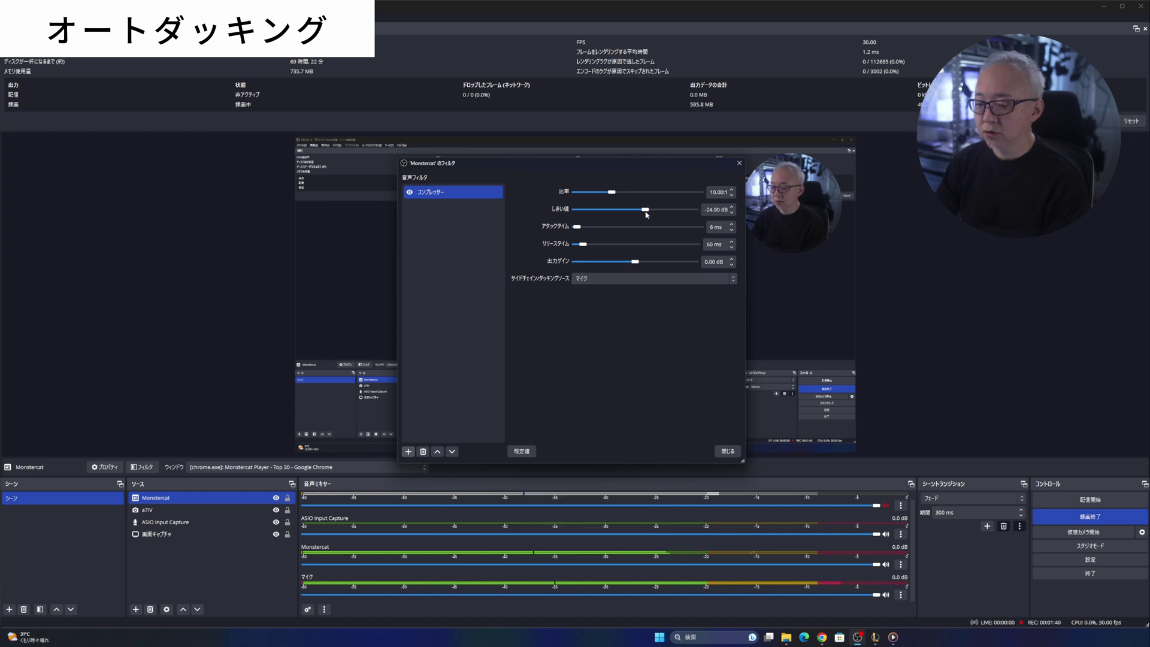
{"action": "left_click_drag", "start_coordinate": [646, 214], "coordinate": [636, 215]}
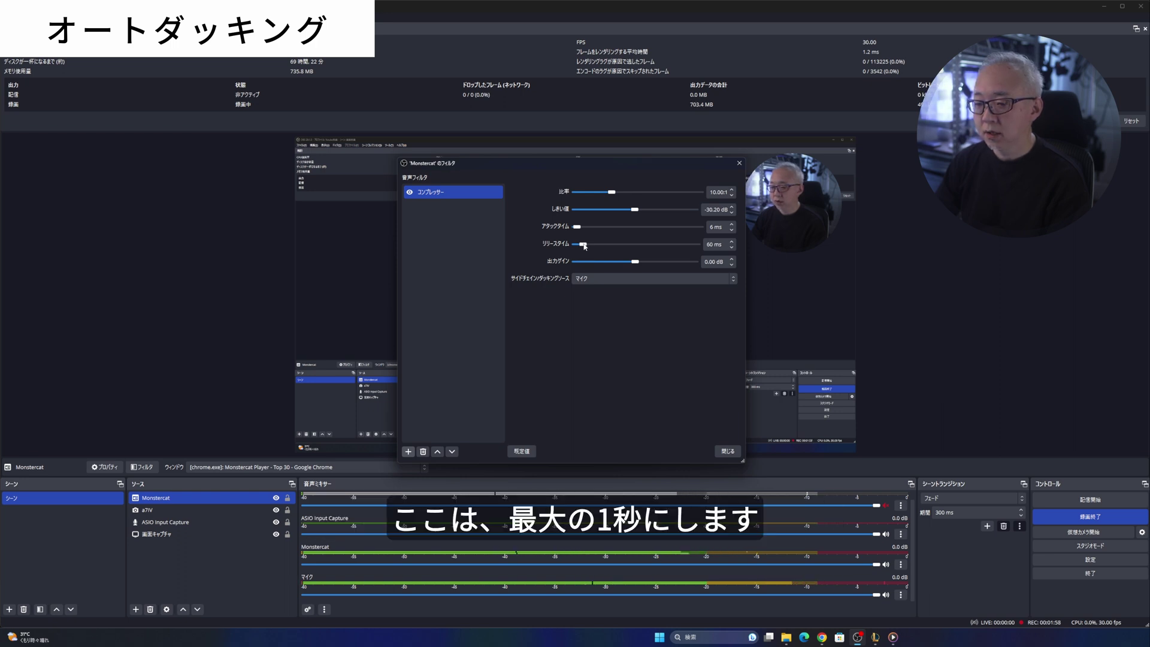
{"action": "left_click_drag", "start_coordinate": [584, 245], "coordinate": [703, 247]}
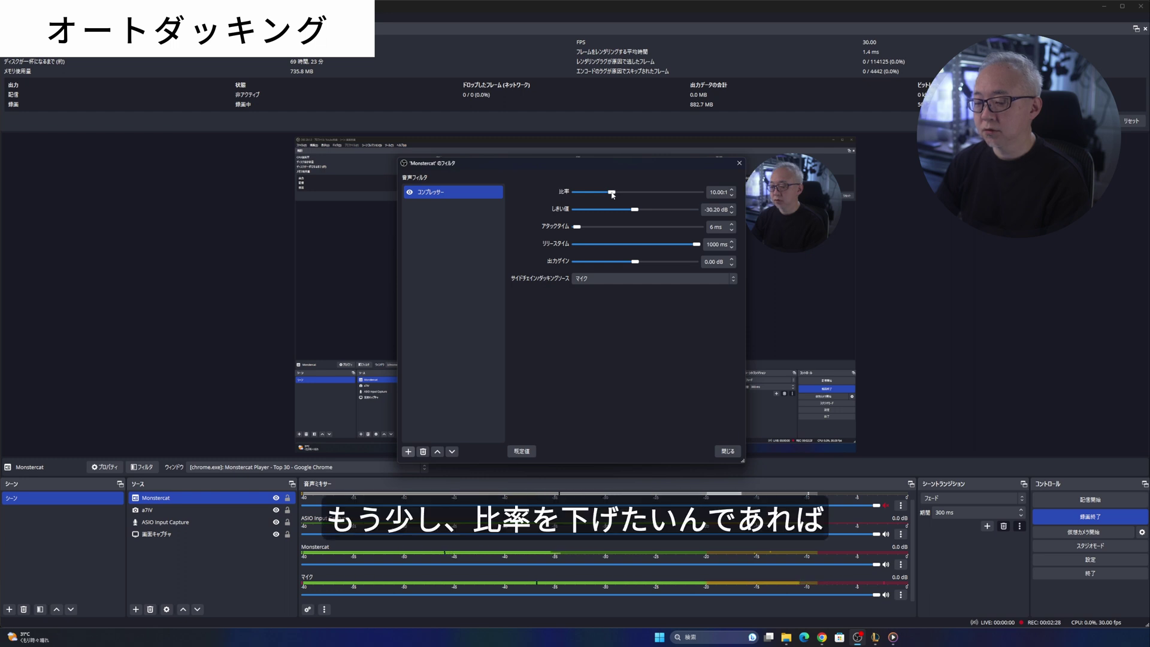
{"action": "left_click_drag", "start_coordinate": [608, 196], "coordinate": [603, 193]}
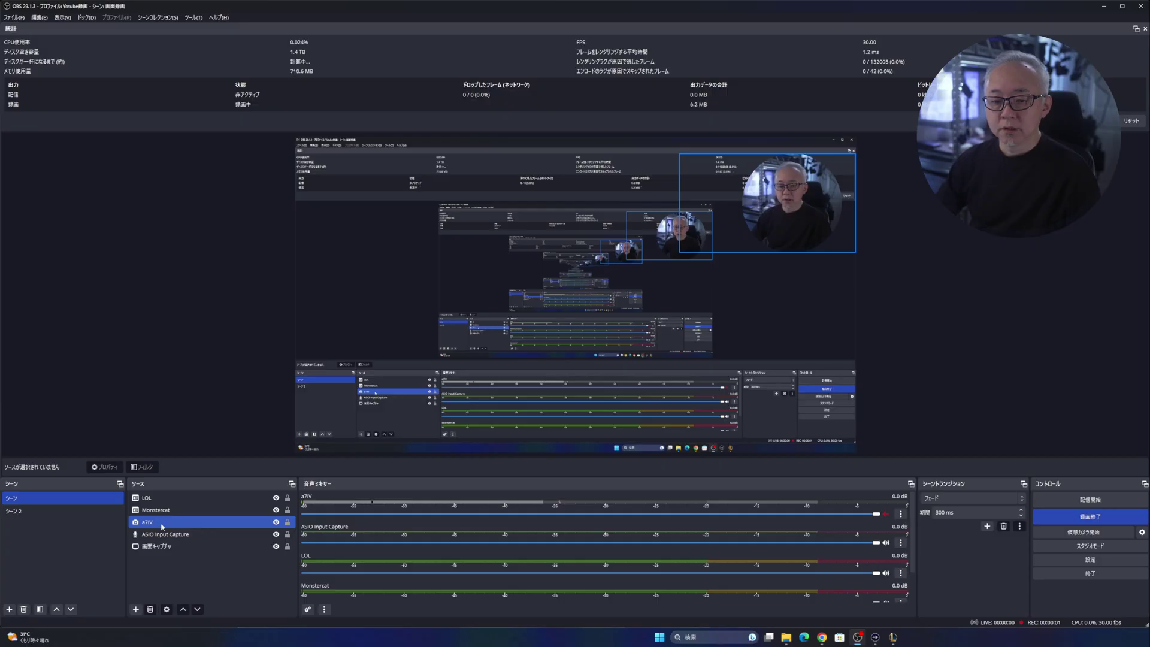
{"action": "left_click", "coordinate": [203, 535]}
{"action": "left_click", "coordinate": [191, 513]}
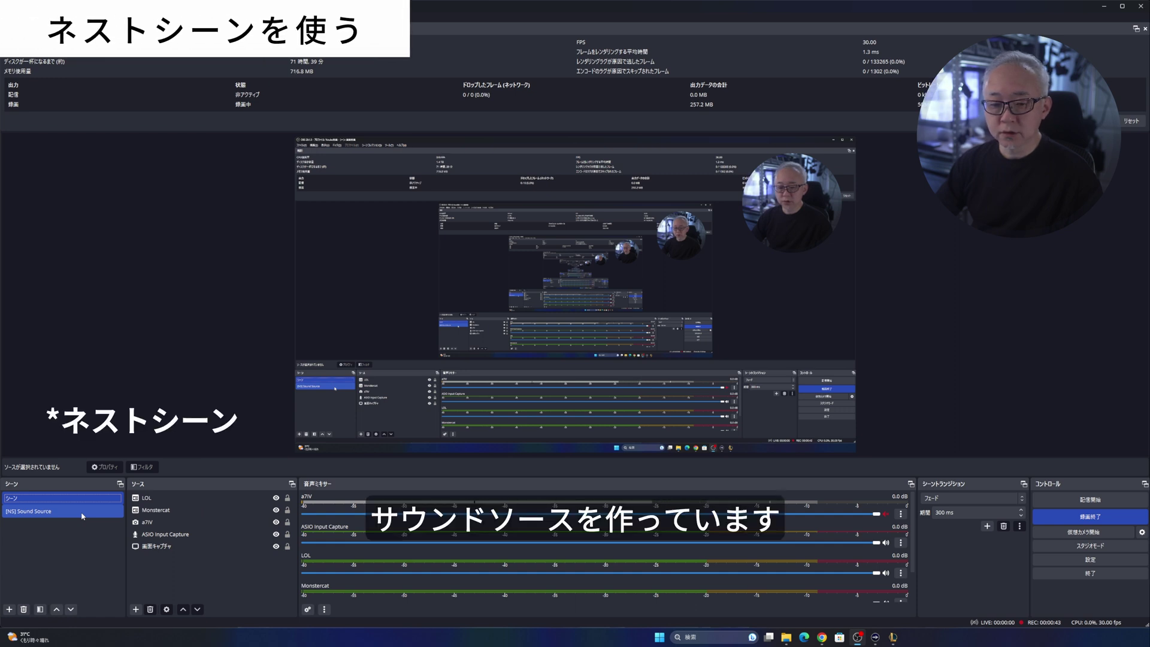
{"action": "left_click", "coordinate": [153, 500]}
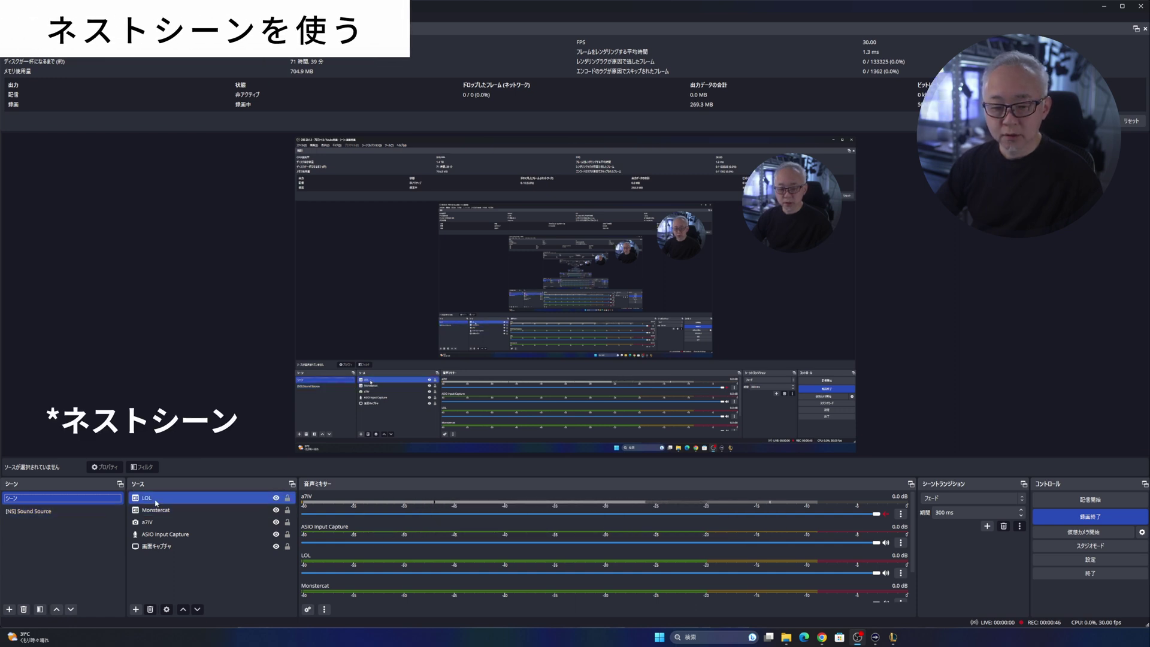
{"action": "left_click", "coordinate": [163, 511]}
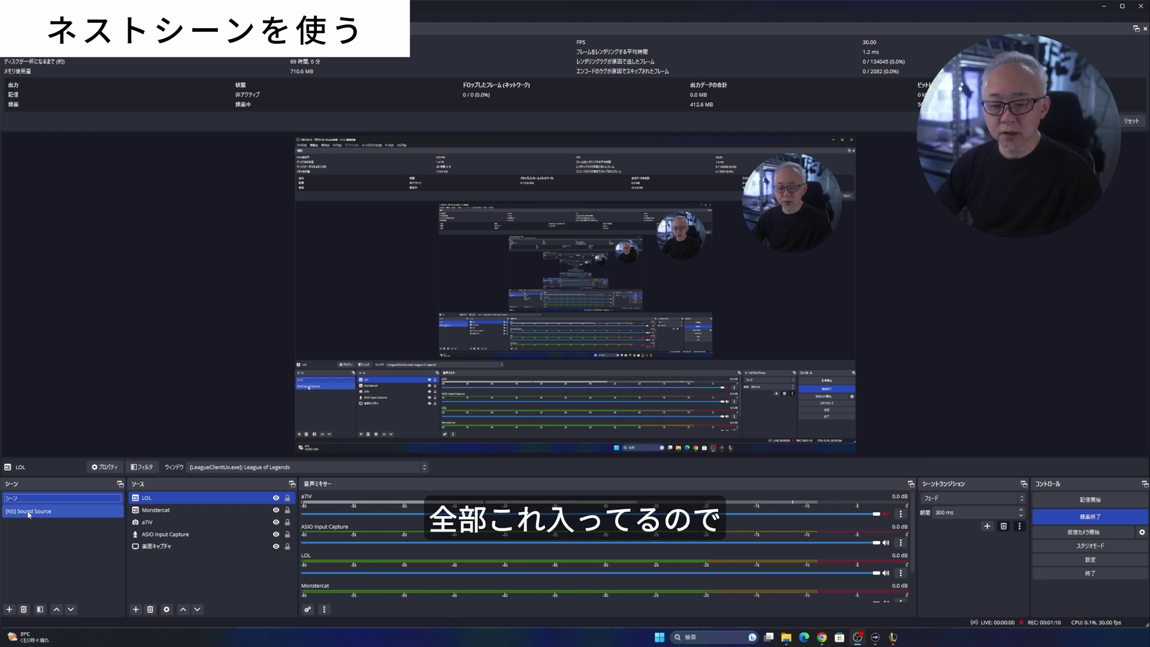
- Add the existing scene [NS] Sound Source to シーン as a nested scene source
{"action": "left_click", "coordinate": [136, 609]}
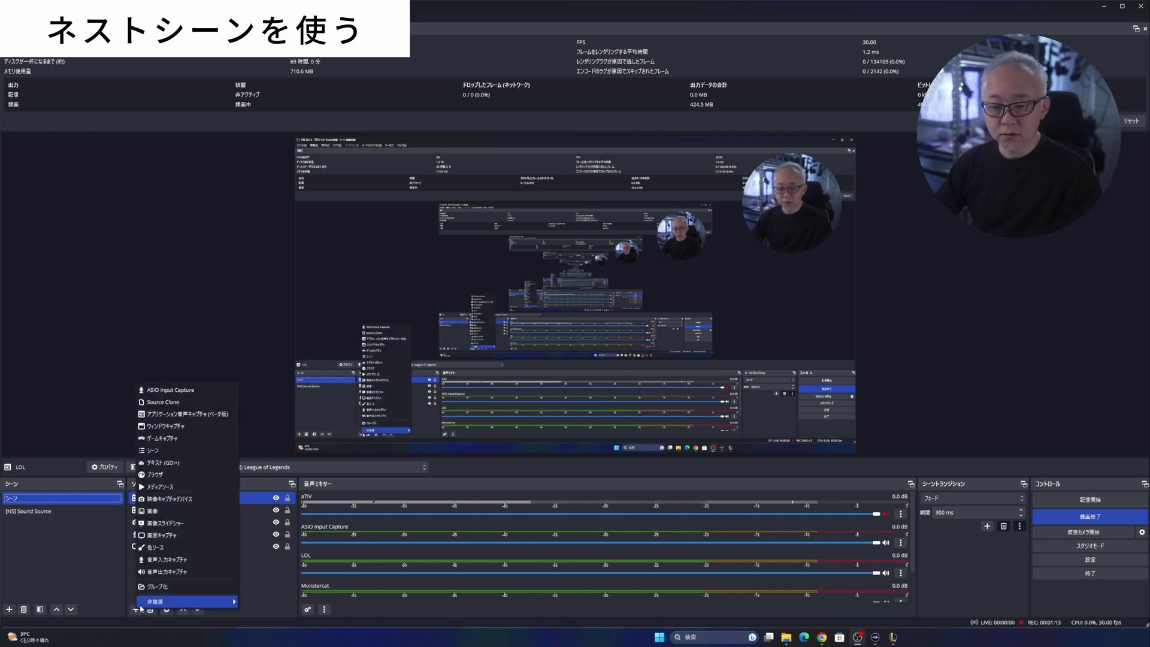
{"action": "left_click", "coordinate": [154, 450]}
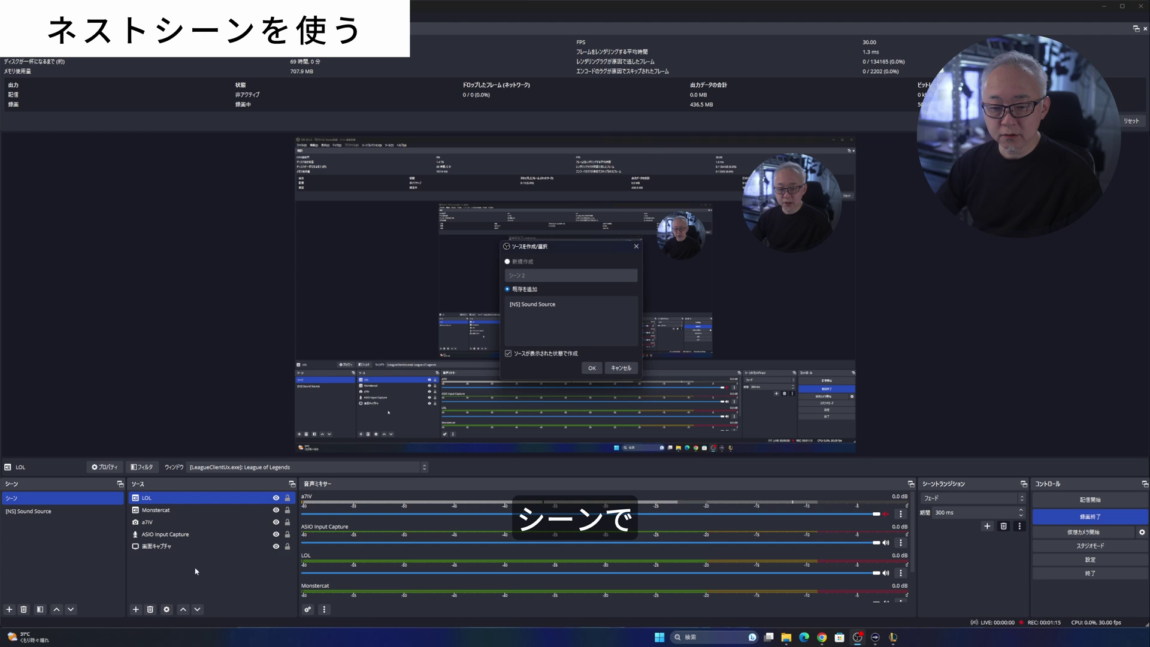
{"action": "left_click", "coordinate": [575, 304]}
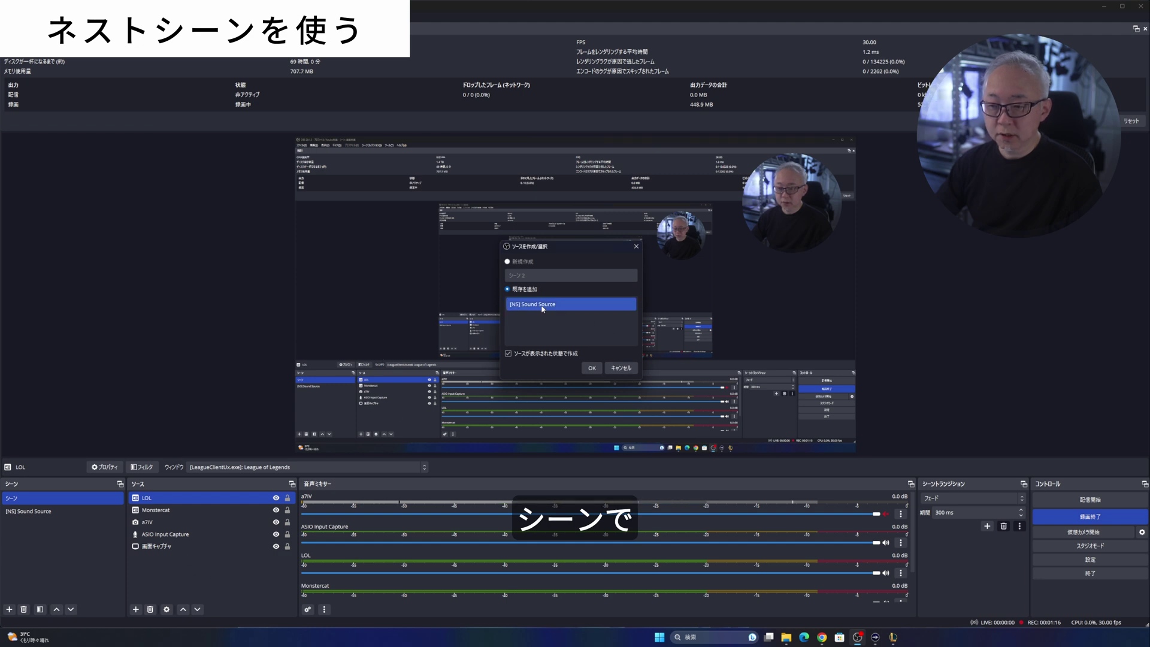
{"action": "left_click", "coordinate": [591, 368]}
- Delete the separate LOL and Monstercat sources from シーン and check the remaining channels in the audio mixer
{"action": "right_click", "coordinate": [168, 509]}
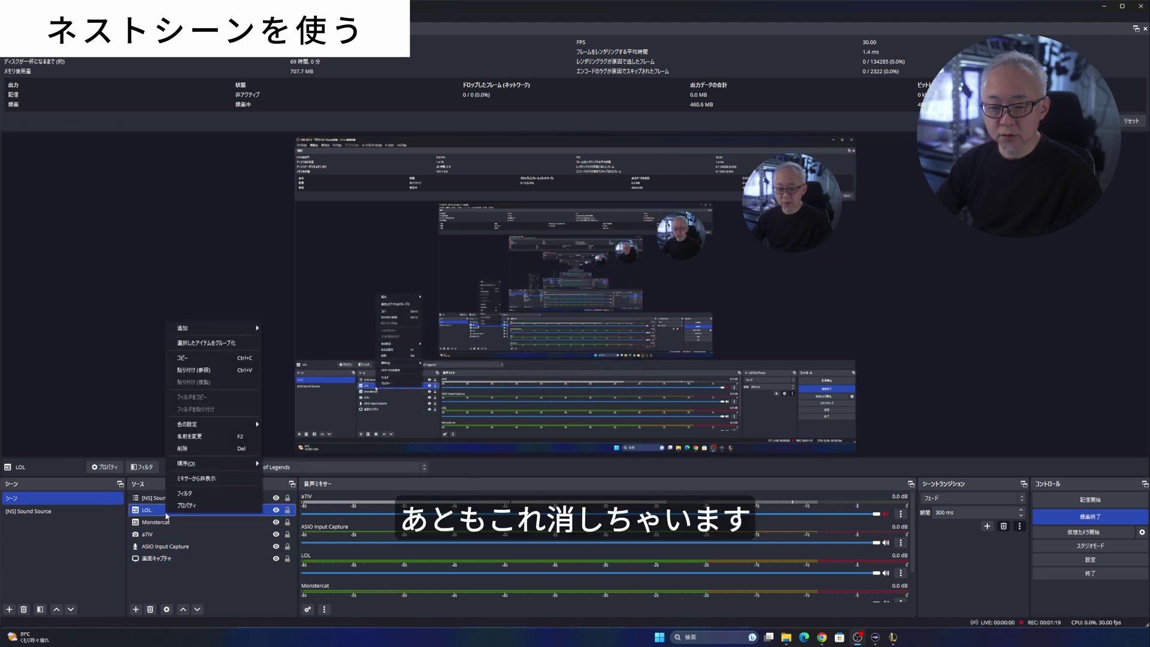
{"action": "left_click", "coordinate": [182, 448]}
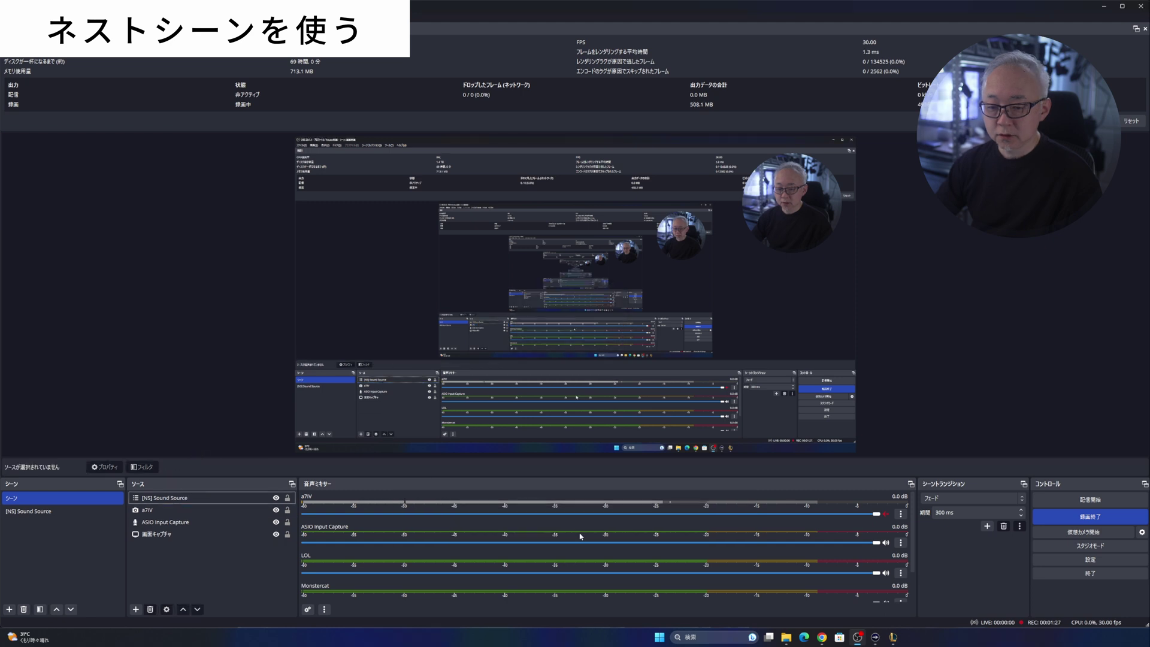
{"action": "scroll", "coordinate": [638, 548], "scroll_direction": "down", "scroll_amount": 2}
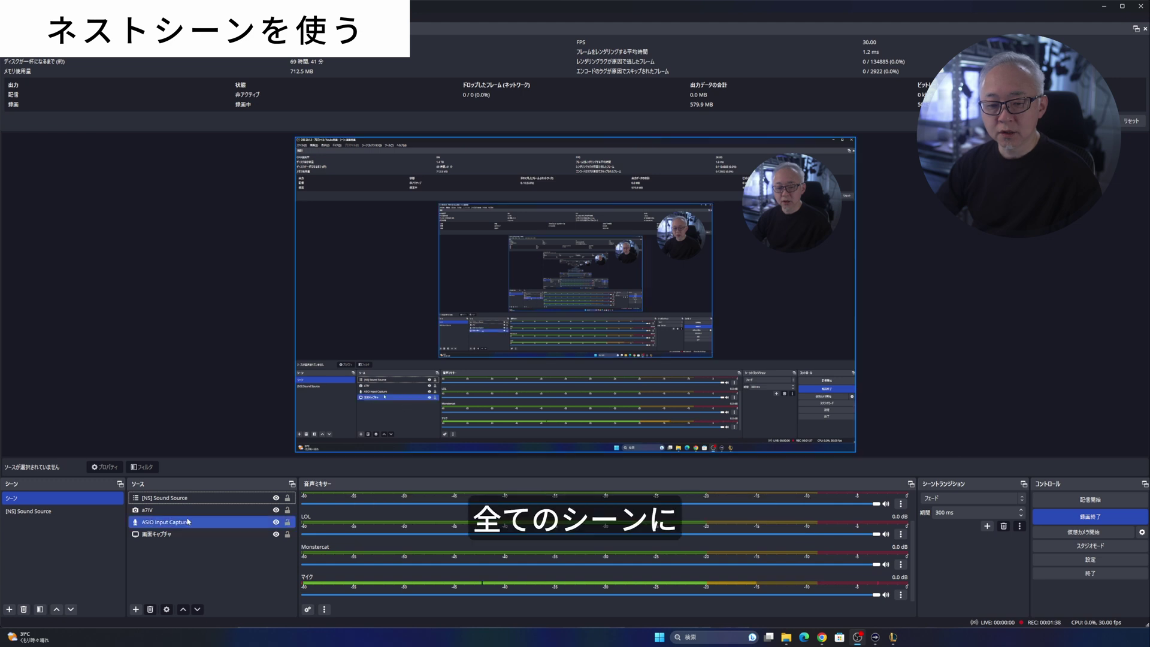
{"action": "left_click", "coordinate": [203, 499]}
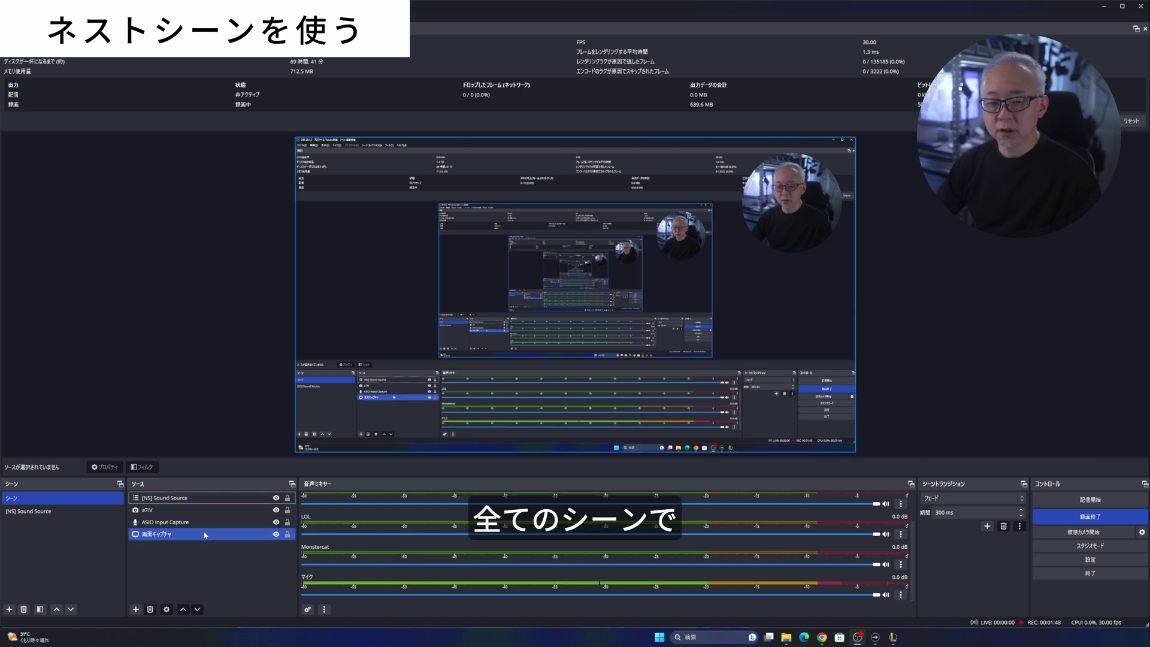
{"action": "left_click", "coordinate": [206, 580]}
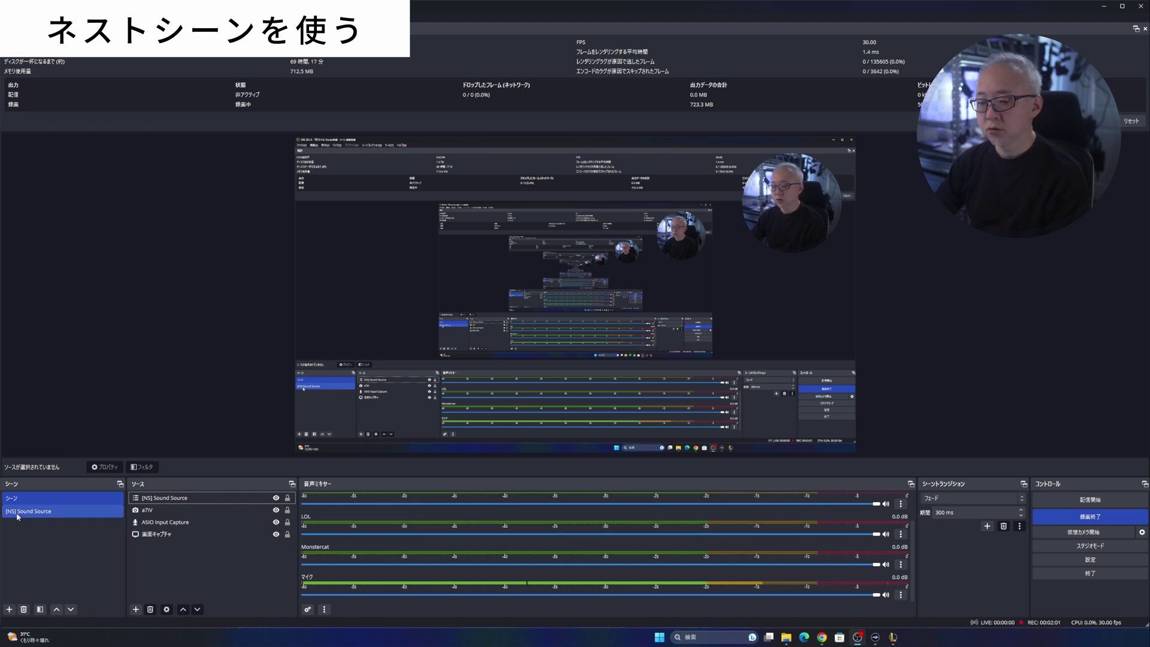
{"action": "left_click", "coordinate": [171, 501]}
{"action": "left_click", "coordinate": [178, 568]}
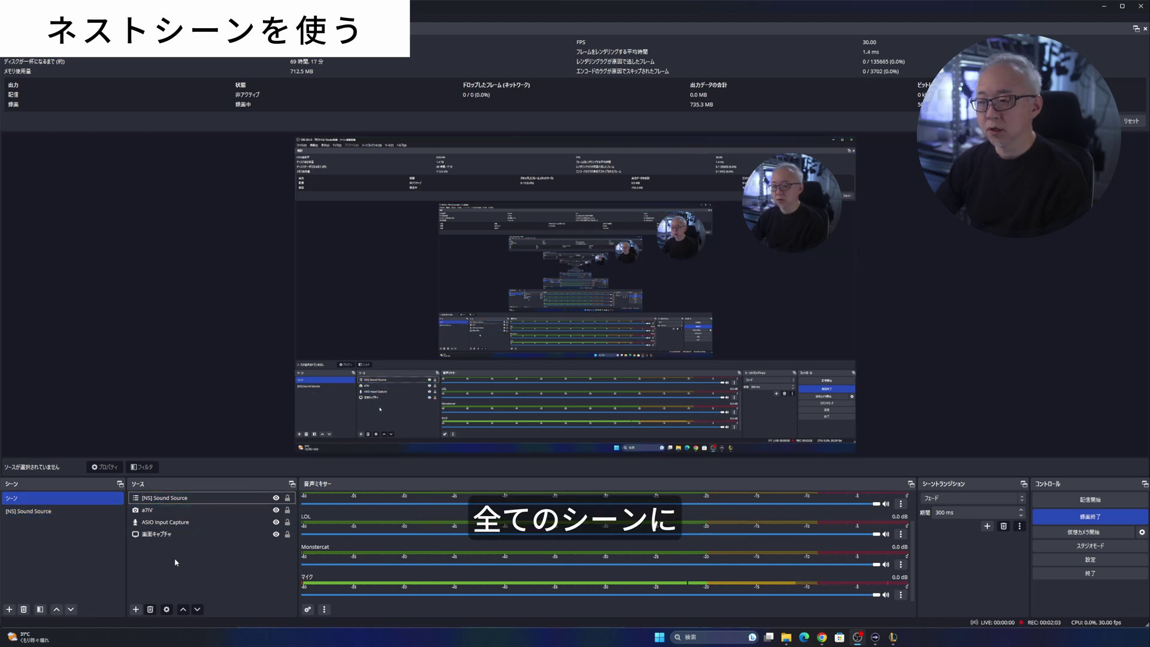